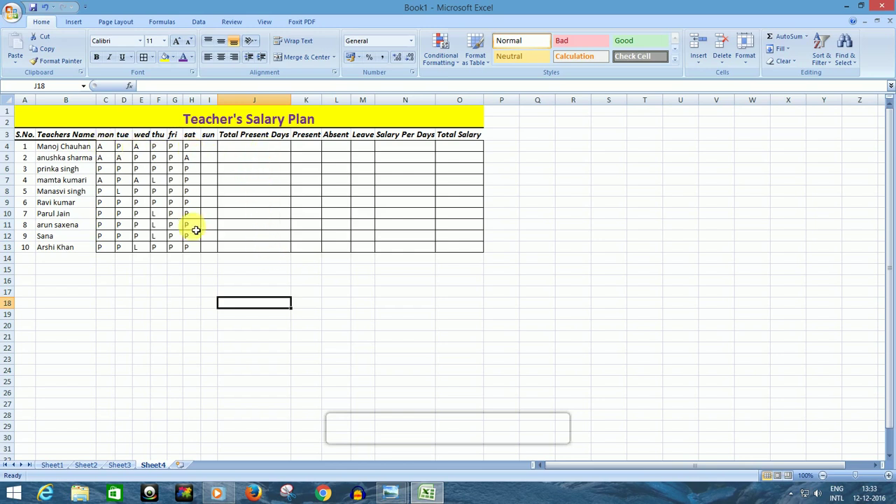
Enter the formula =COUNTA(C4:I4) in cell J4 to count the first teacher's Total Present Days
click(255, 151)
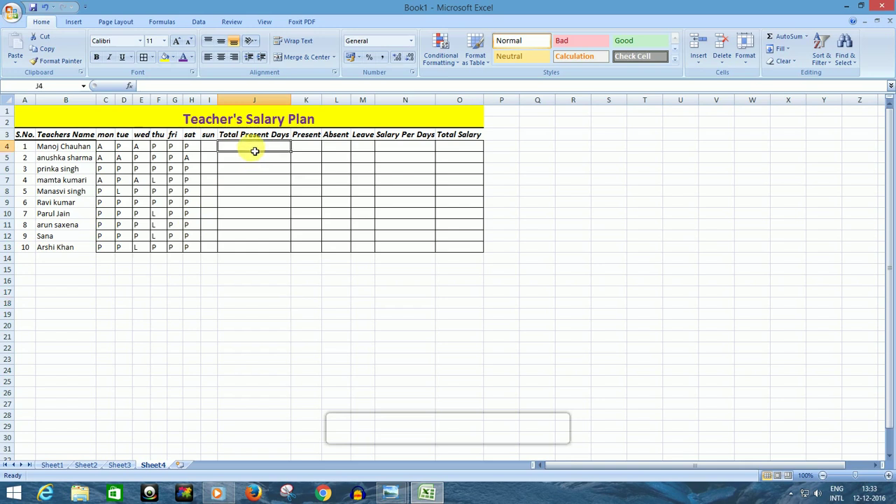
text(=)
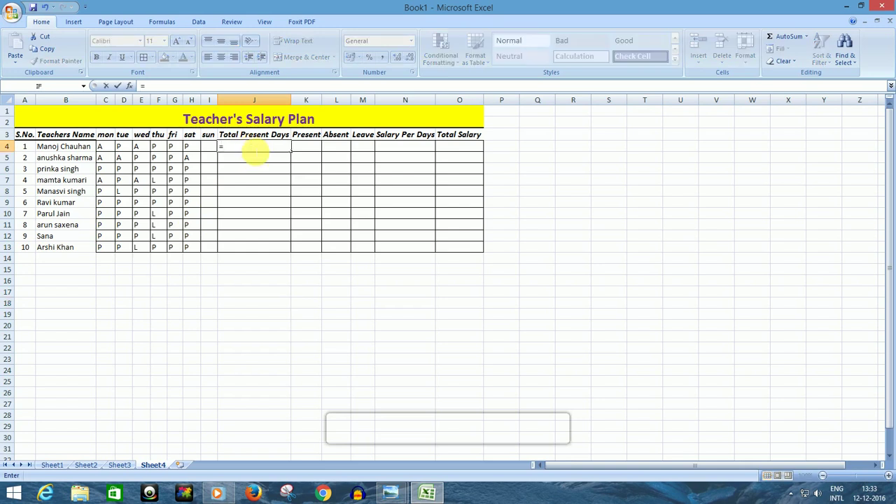
text(COUNT)
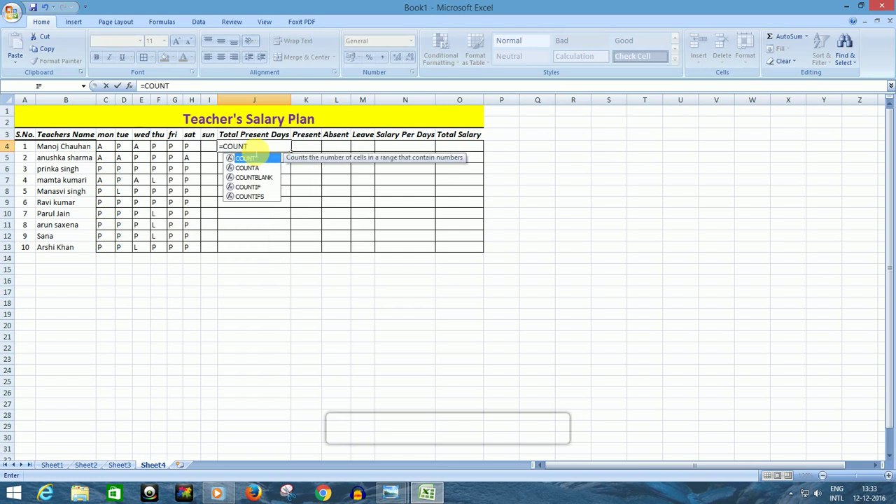
text(A)
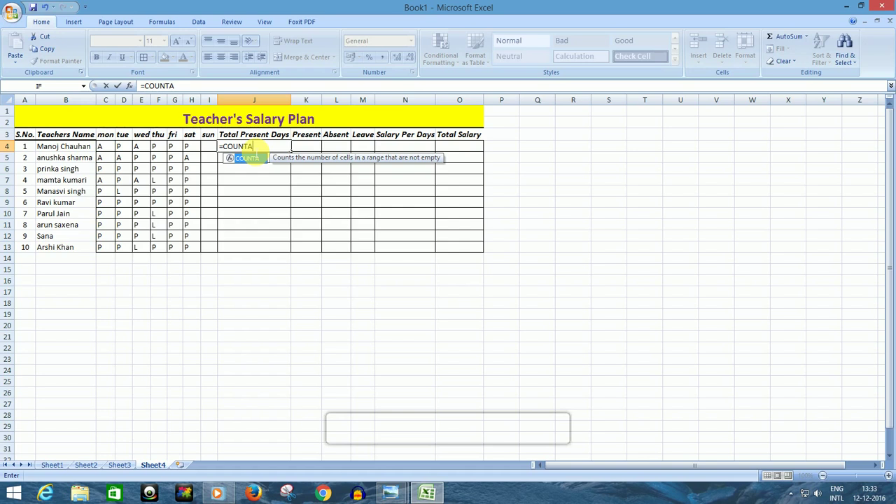
text(()
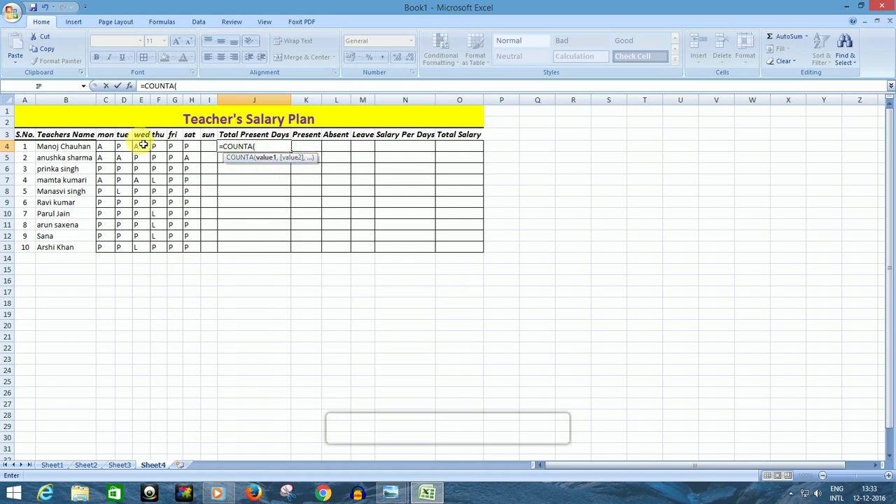
drag(105, 146, 212, 156)
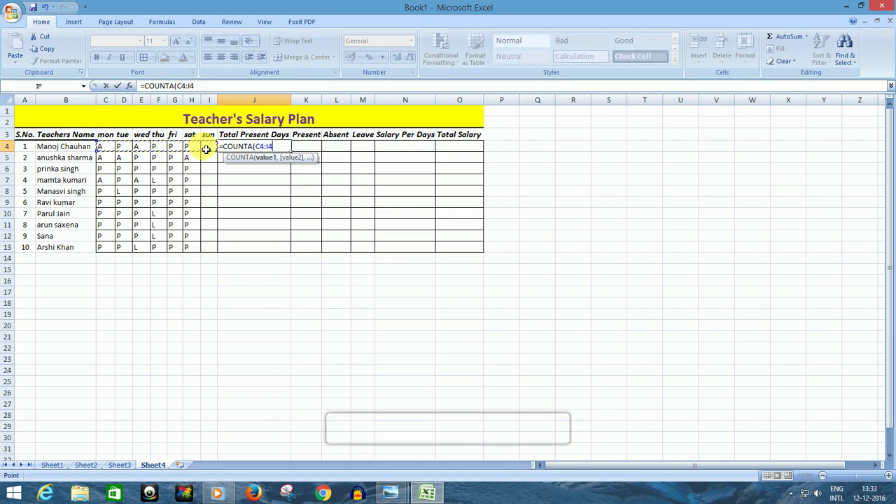
text())
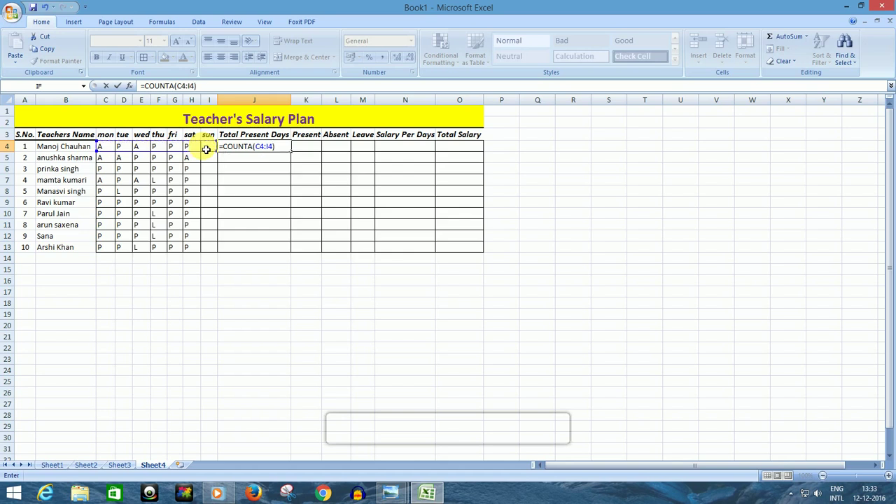
key(Return)
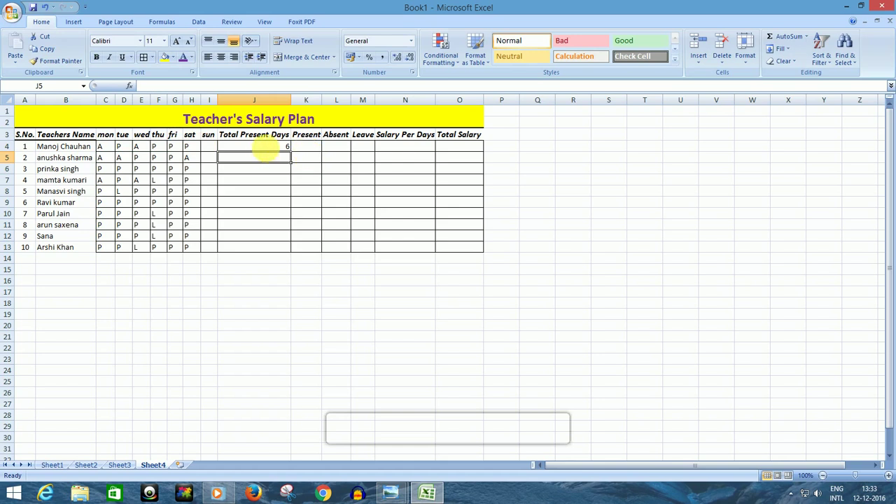
Center the result in J4 and fill its formula down through J13
click(267, 148)
click(220, 56)
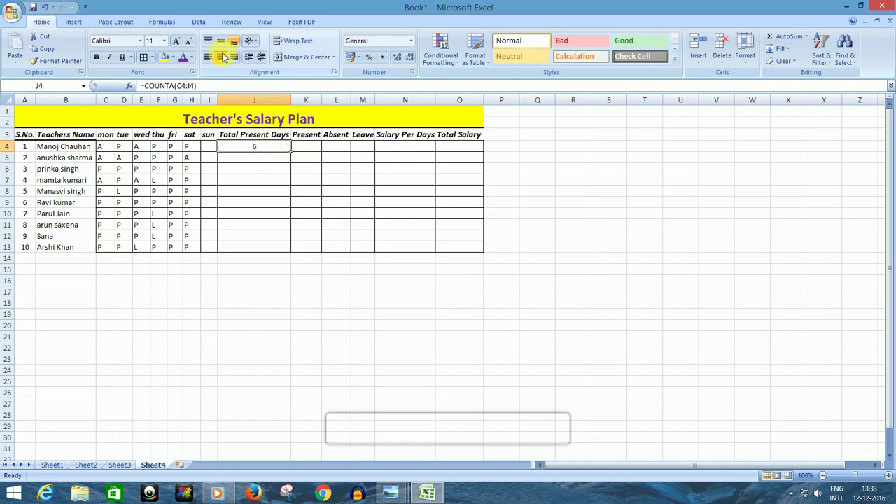
click(260, 147)
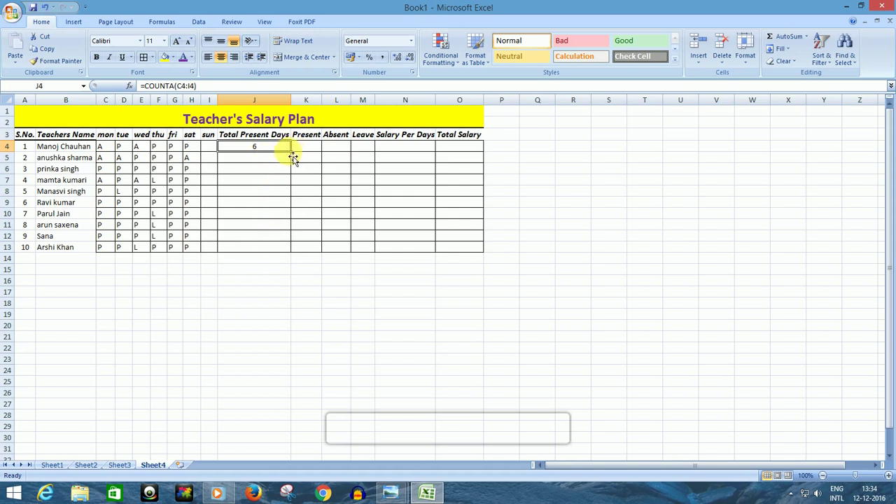
drag(291, 152, 292, 249)
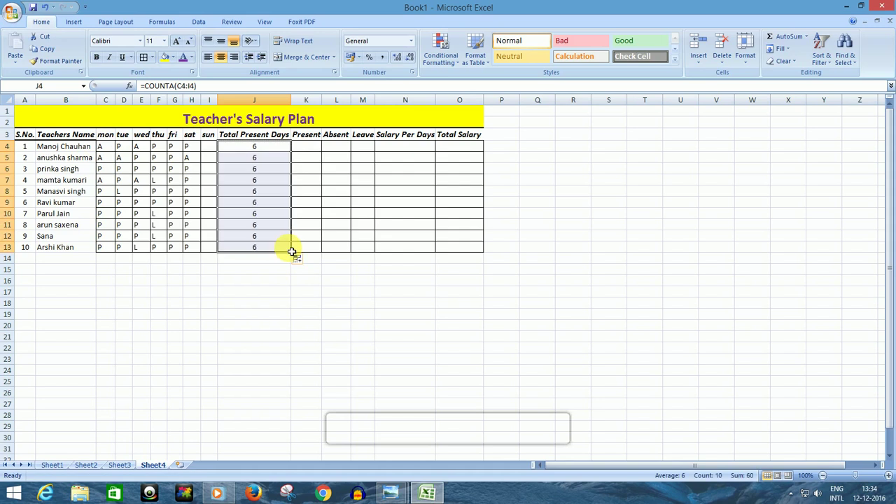
Enter the formula =COUNTIF(C4:I4,"P") in cell K4 to count the first teacher's Present days
key(Right)
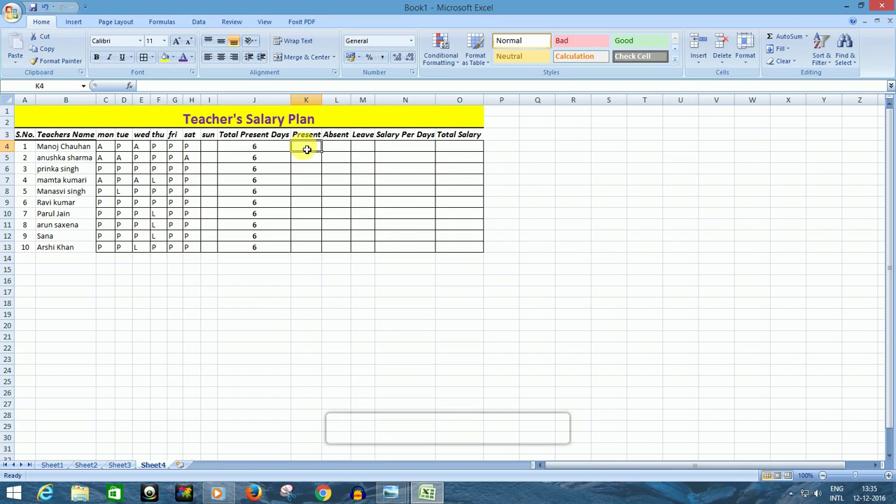
text(=)
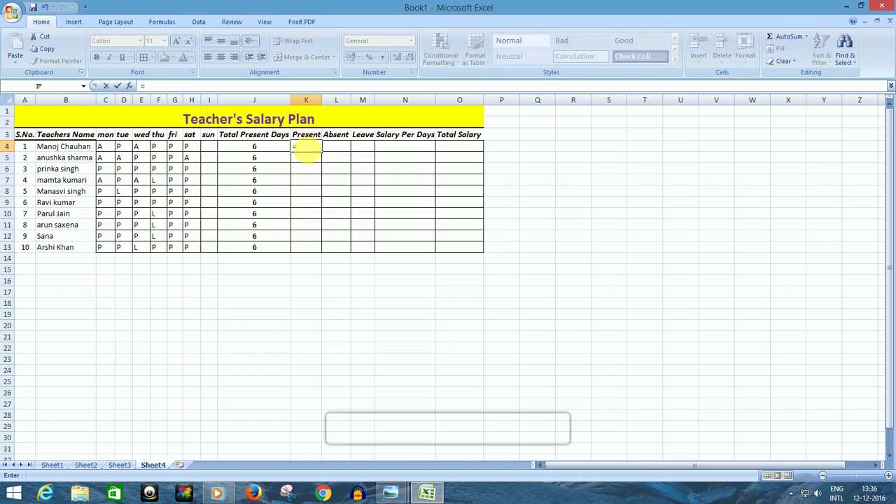
text(COU)
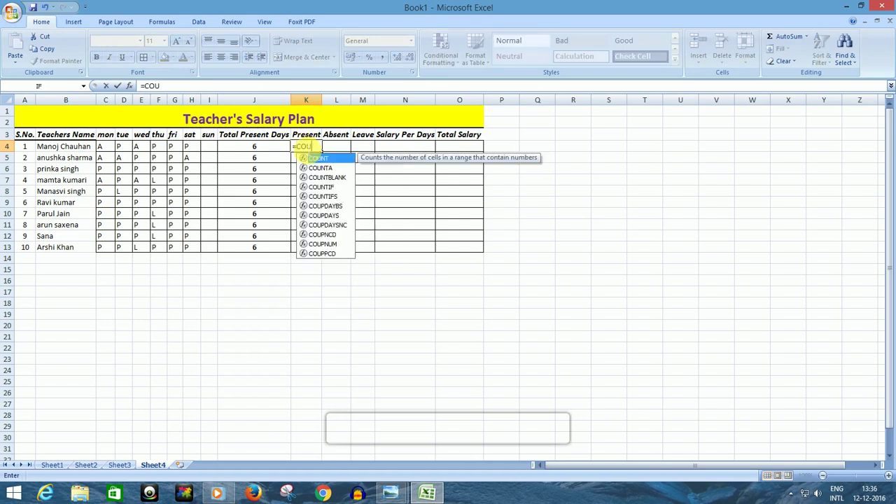
text(NT)
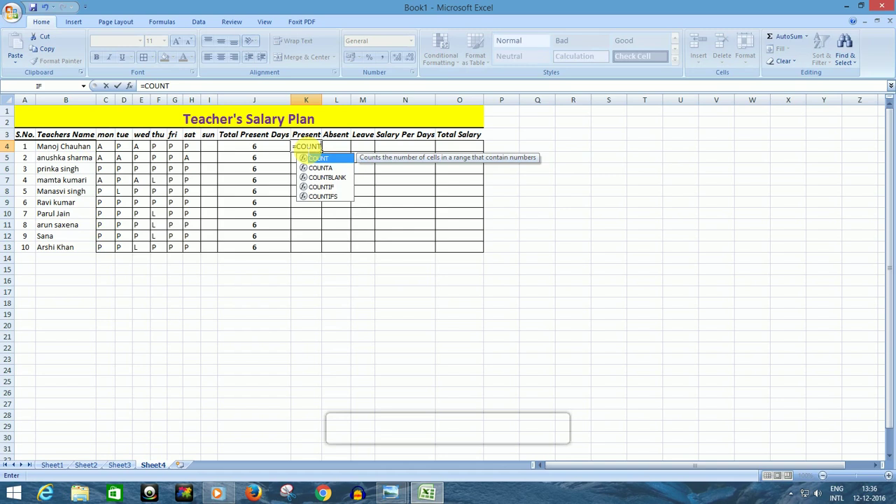
text(IF)
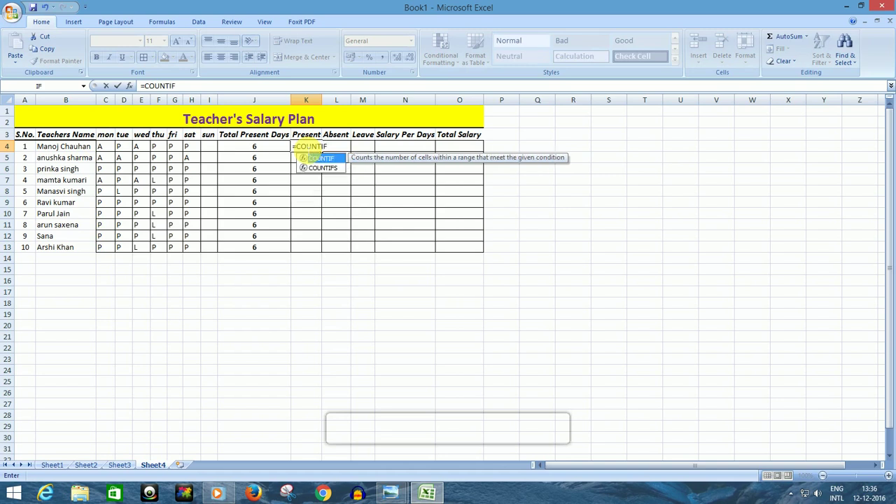
text(()
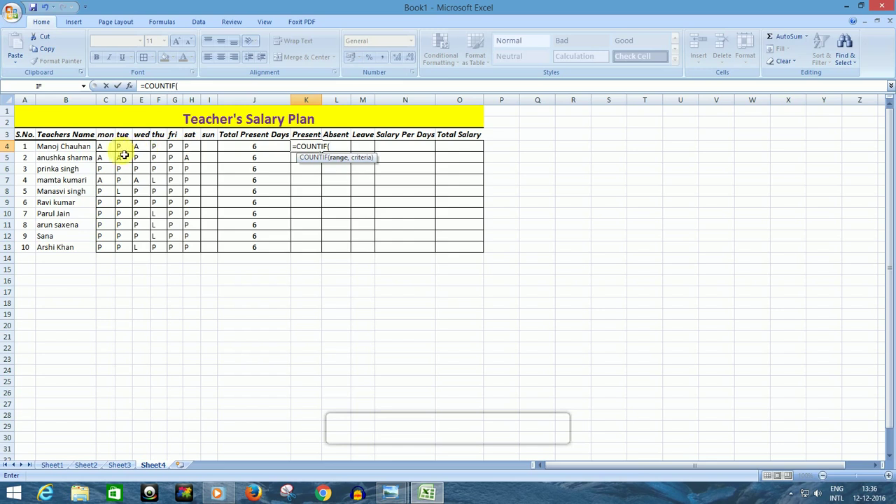
drag(105, 151, 214, 150)
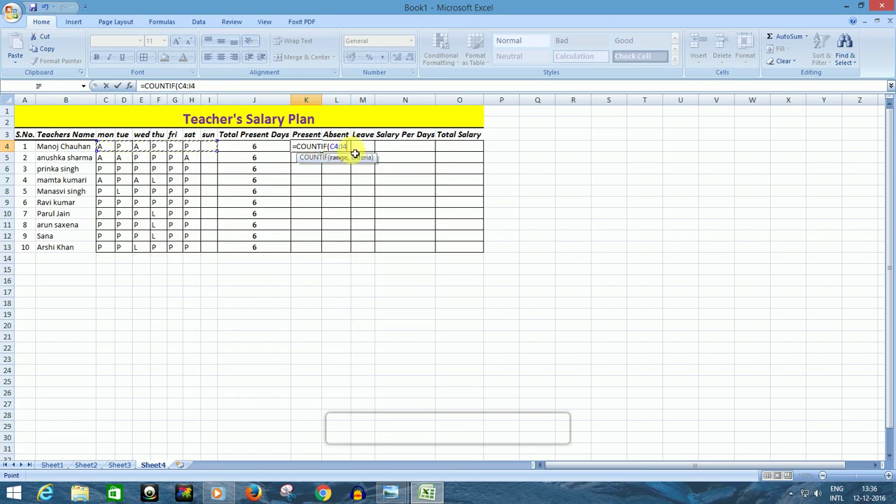
text(,)
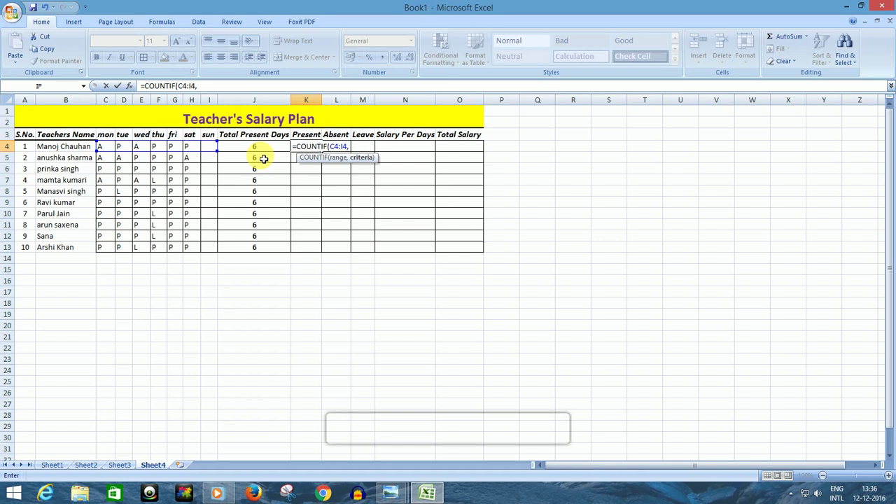
text("")
key(Left)
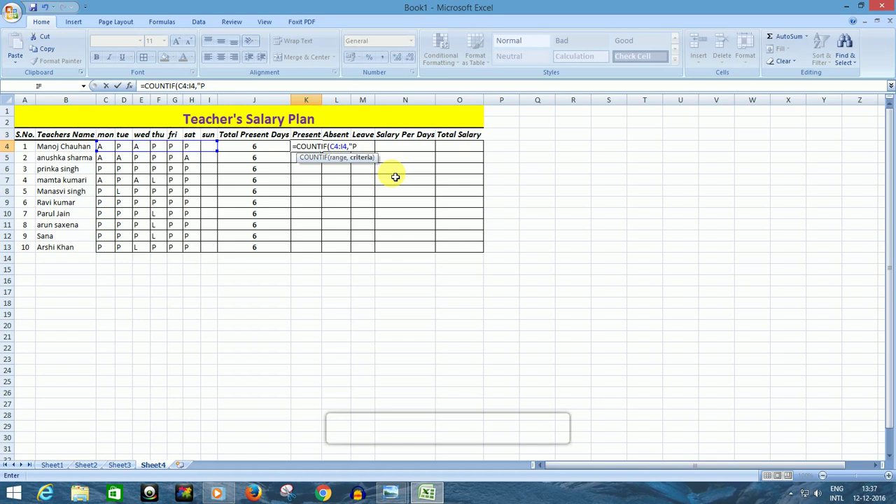
text("")
key(BackSpace)
text())
key(Return)
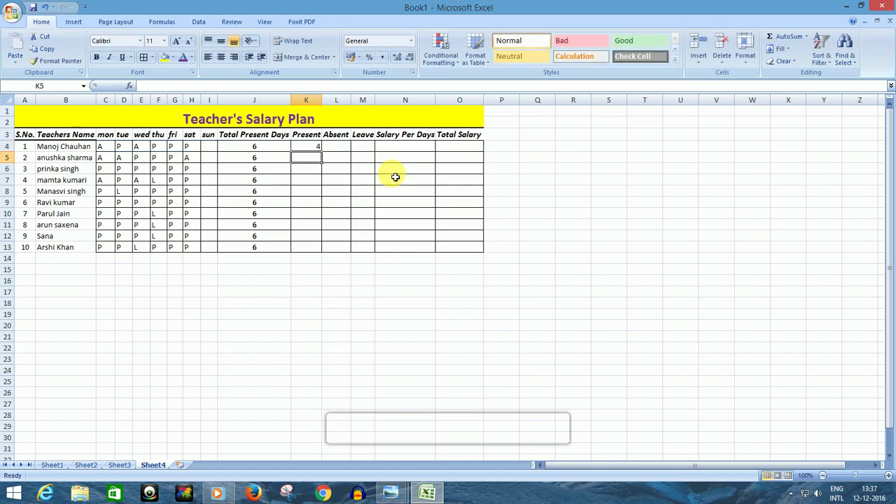
Center the Present count in K4 and fill its formula down through K13
click(316, 152)
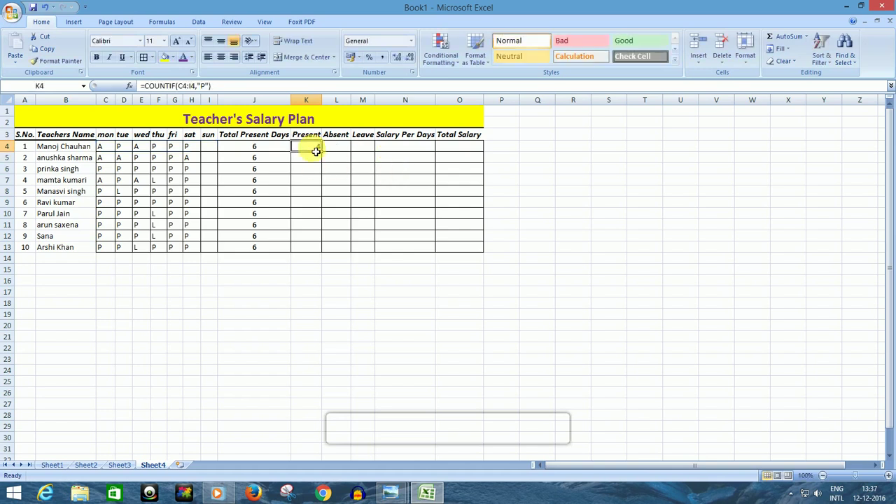
click(220, 56)
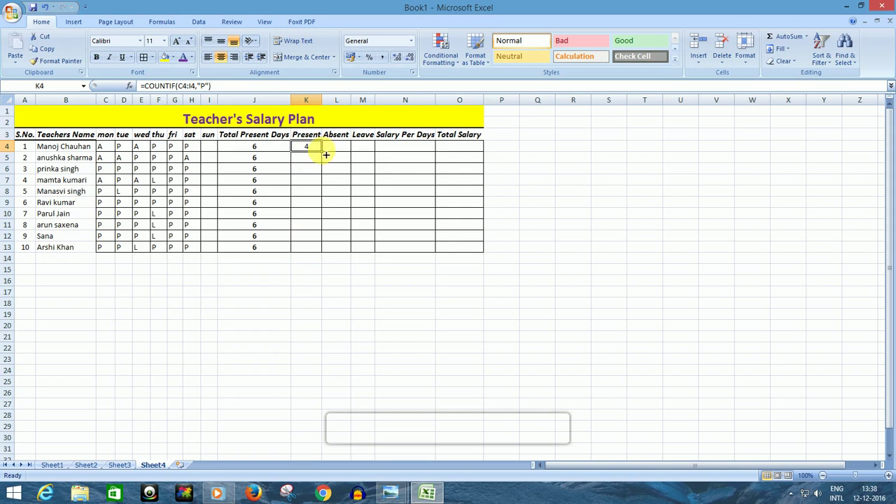
drag(325, 154, 322, 249)
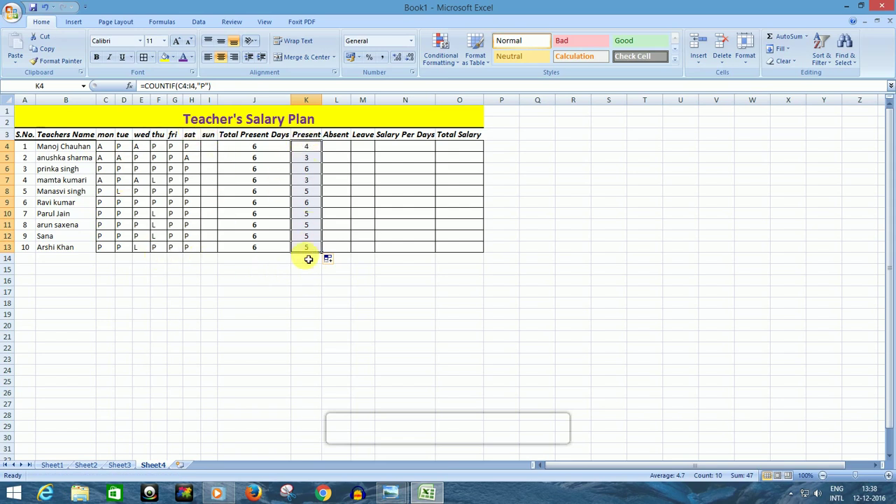
click(346, 348)
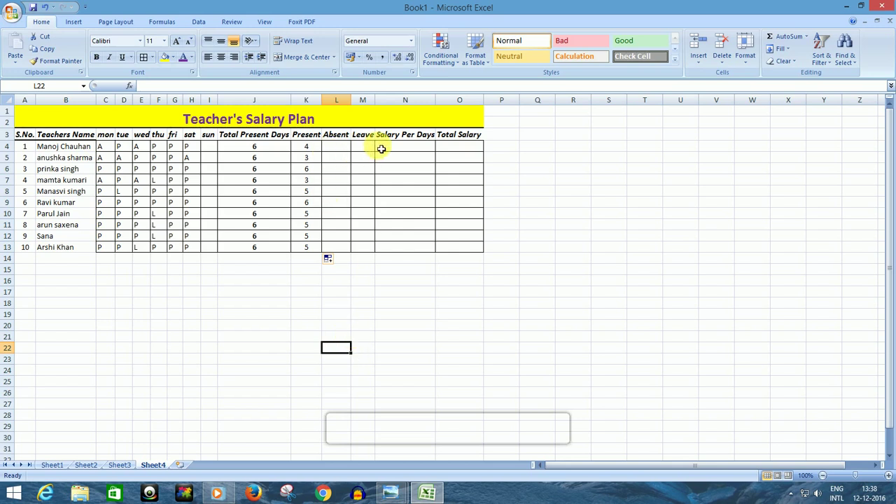
Enter the formula =COUNTIF(C4:I4,"A") in cell L4 to count the first teacher's Absent days
click(336, 150)
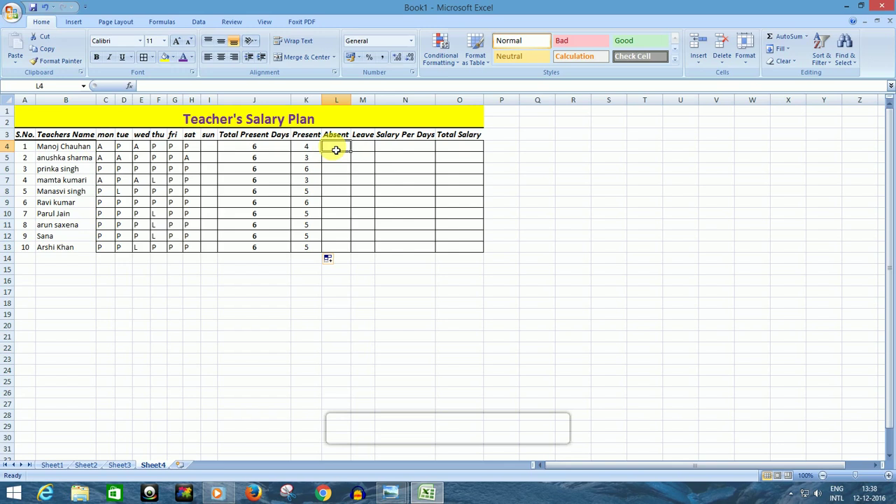
text(=)
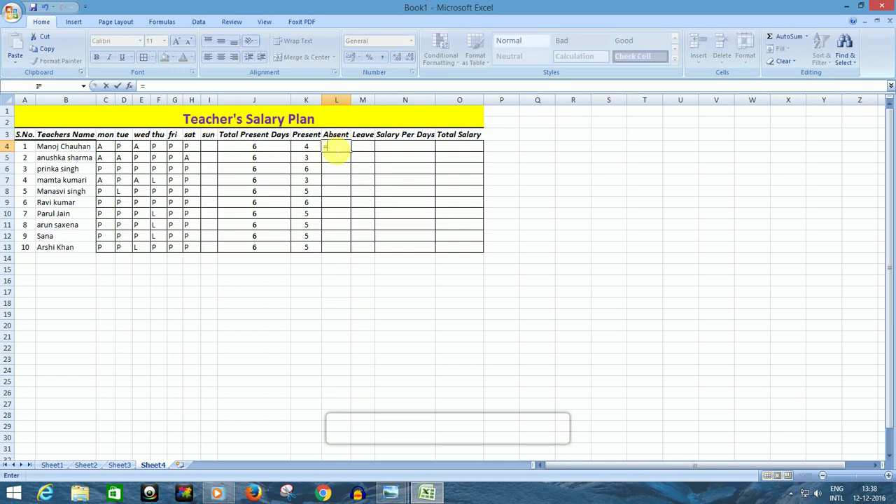
text(COUNT)
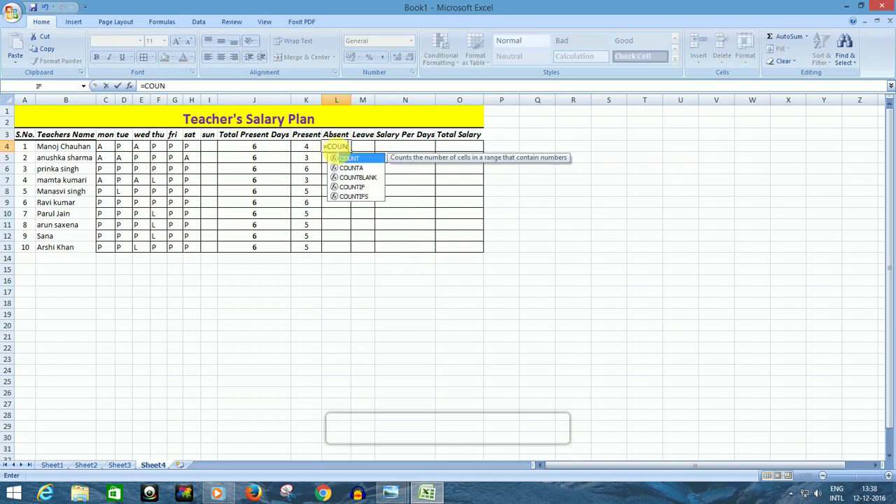
key(Down)
key(Down)
key(Down)
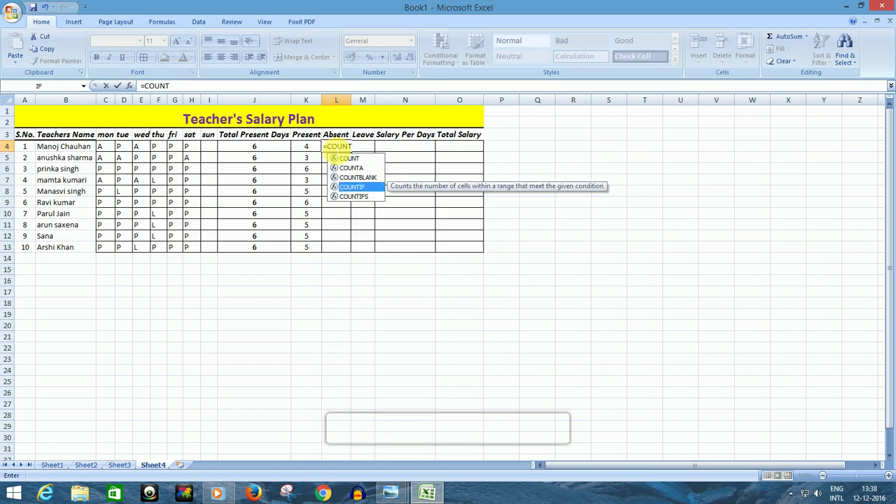
double_click(353, 187)
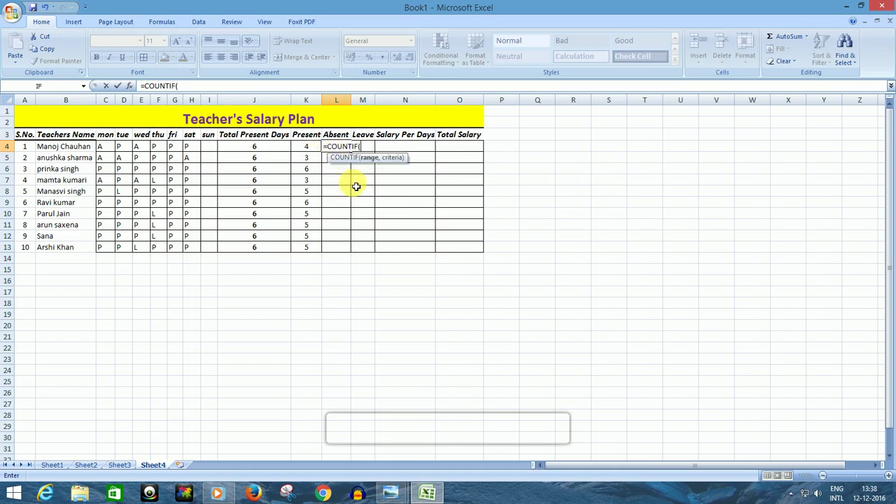
drag(100, 147, 206, 145)
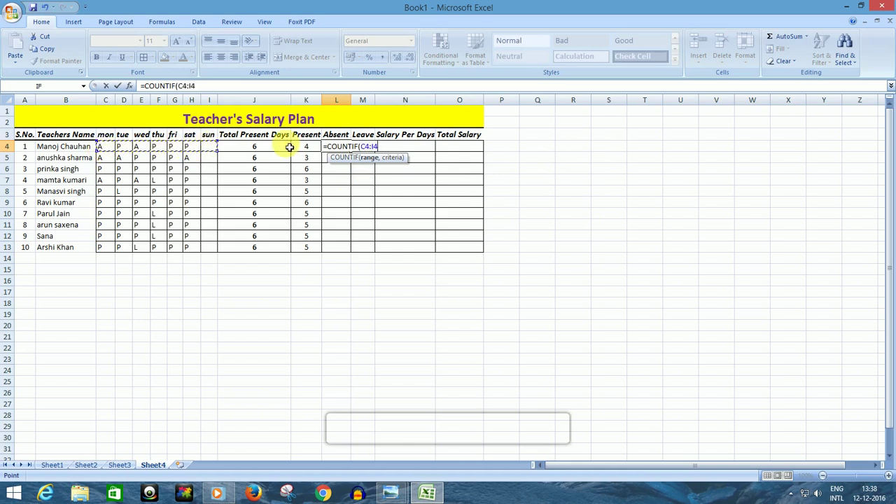
text(,)
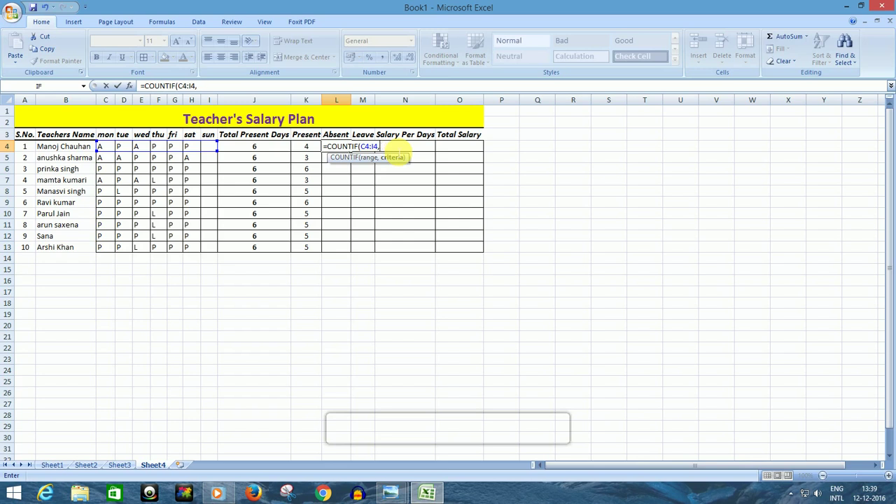
text("")
key(BackSpace)
text(A"")
key(Return)
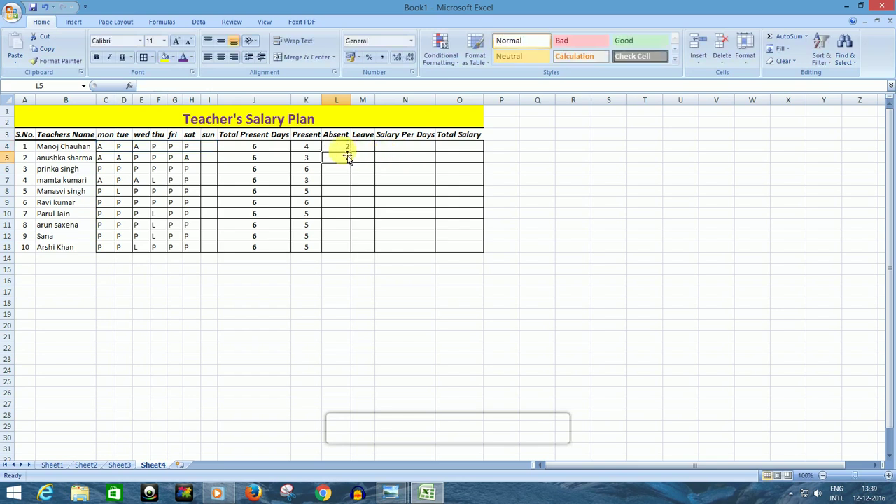
Center the Absent count in L4 and fill its formula down through L13
click(343, 150)
click(220, 57)
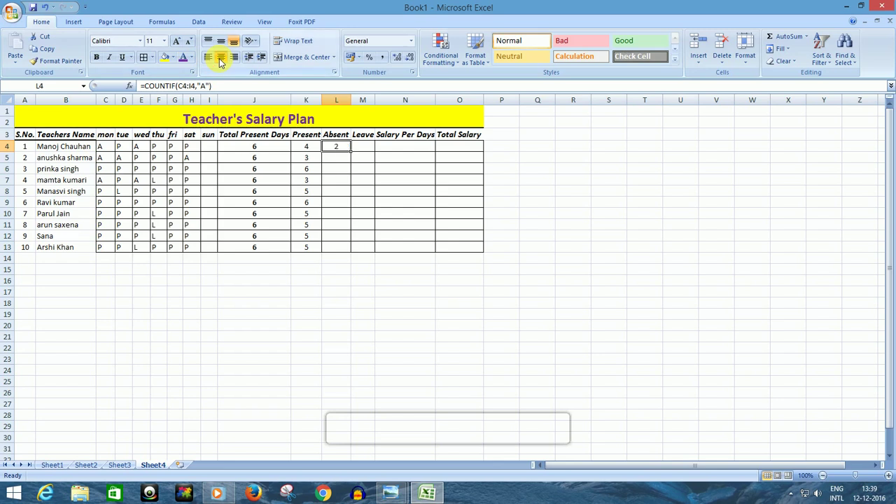
drag(351, 152, 350, 252)
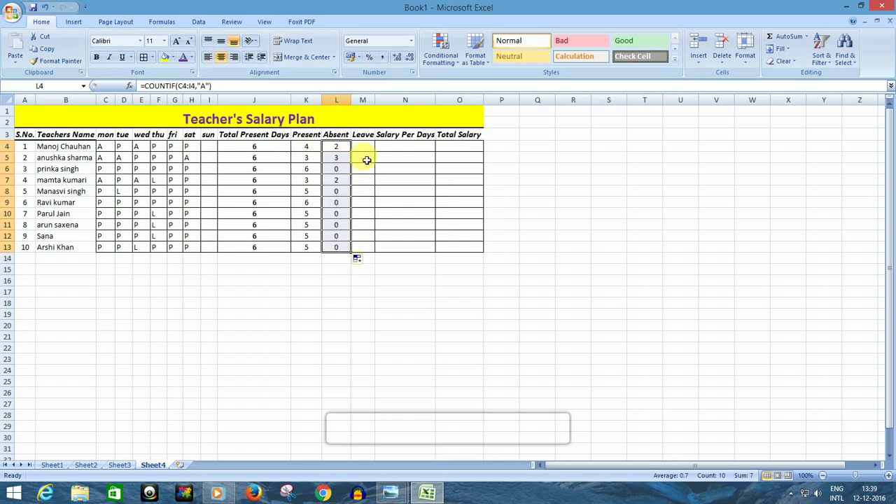
Enter the formula =COUNTIF(C4:I4,"L") in cell M4 to count the first teacher's Leave days
click(369, 153)
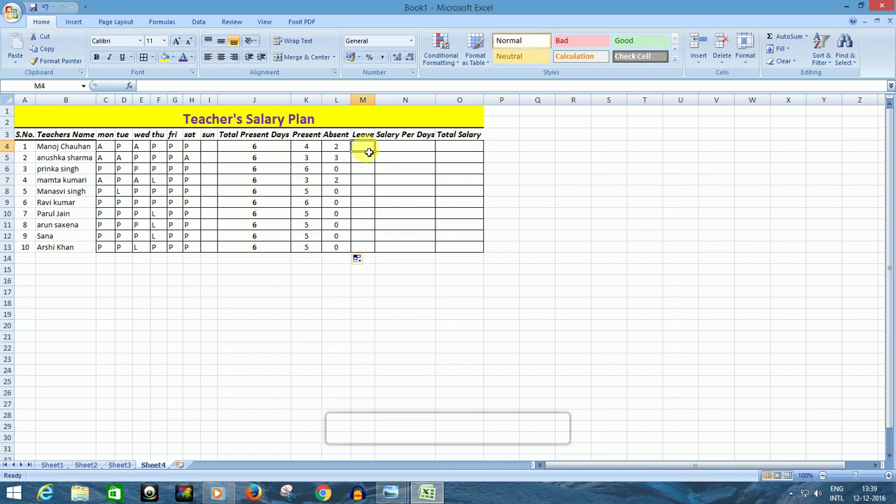
text(=)
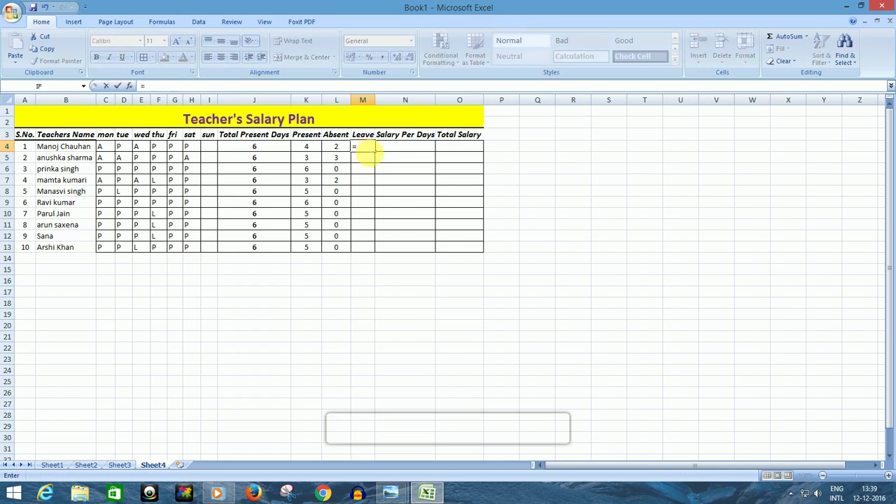
text(COUNT)
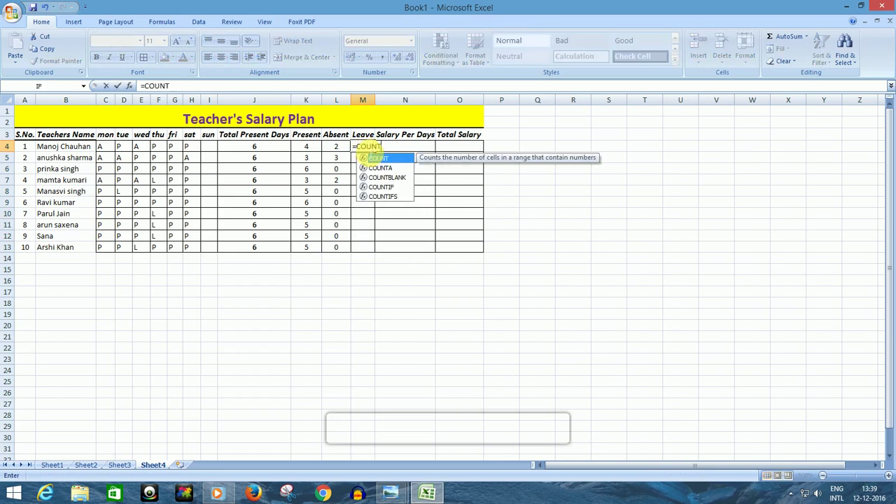
key(Down)
key(Down)
key(Down)
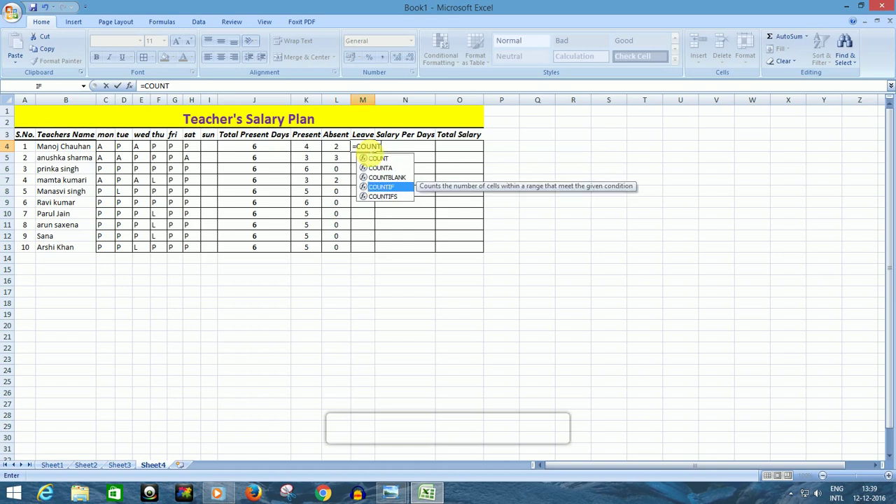
double_click(388, 187)
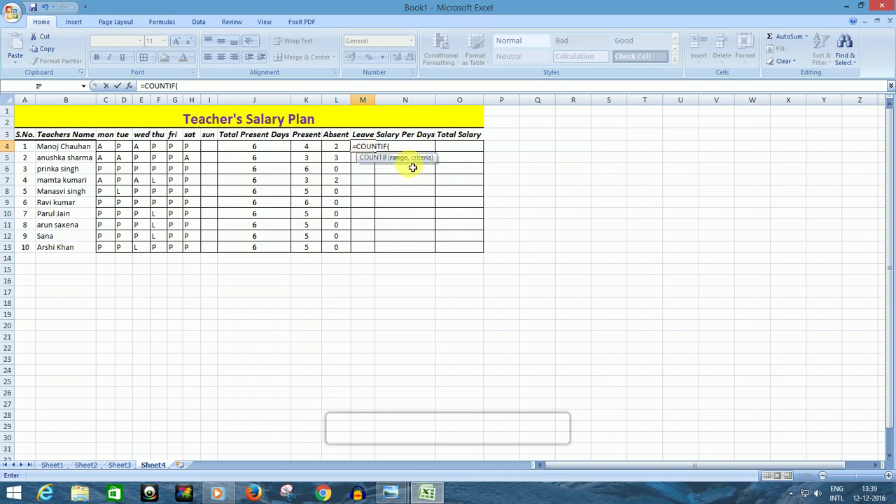
drag(99, 146, 209, 147)
text(,)
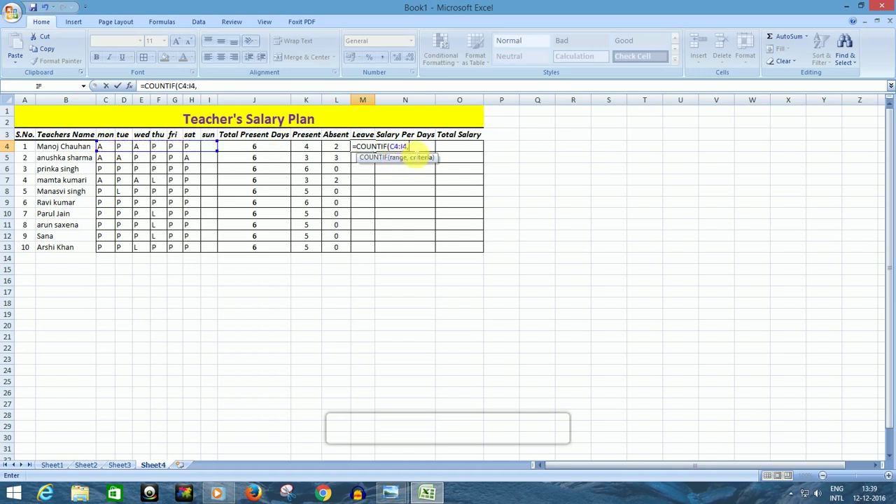
text("")
key(Left)
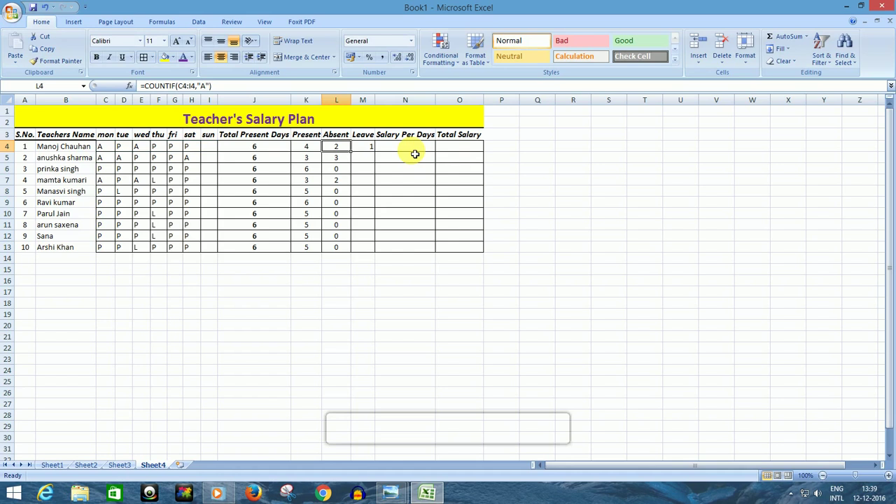
click(363, 146)
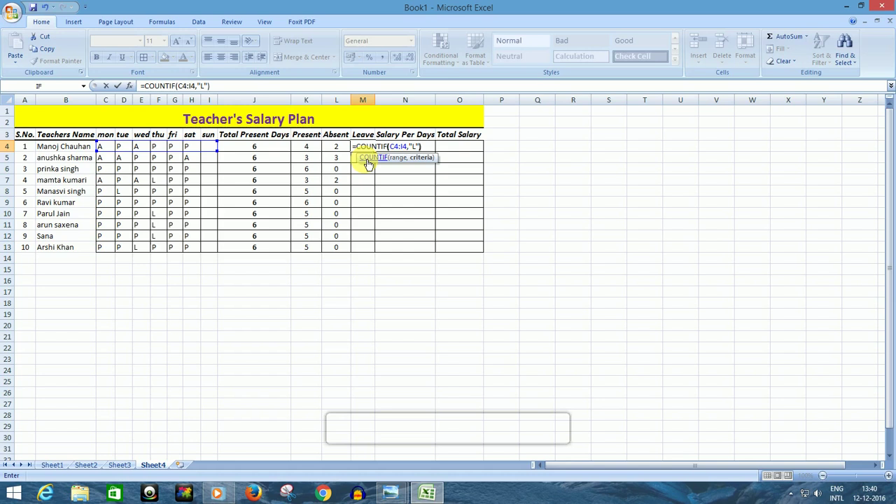
key(Return)
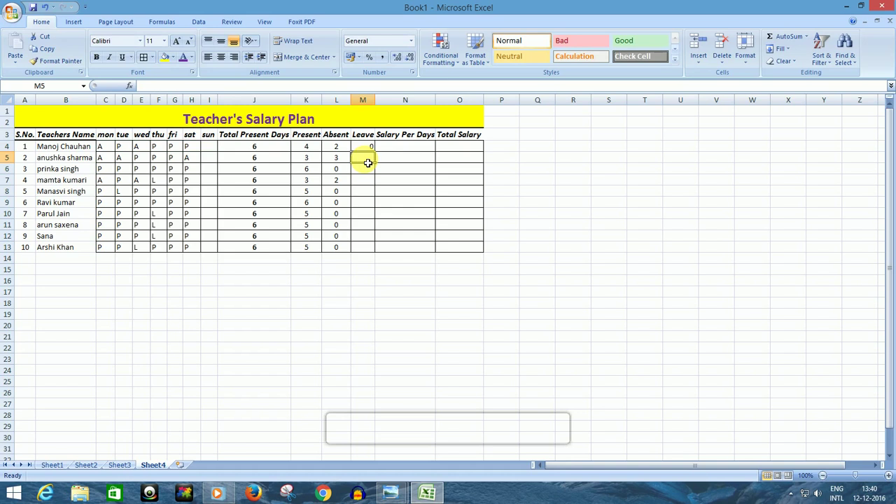
Center the Leave count in M4 and fill its formula down through M13
click(367, 146)
click(221, 57)
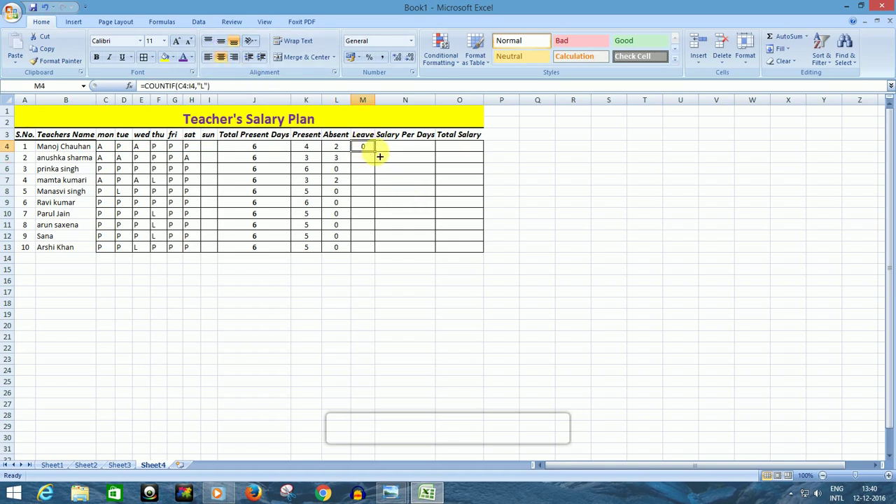
drag(375, 151, 378, 258)
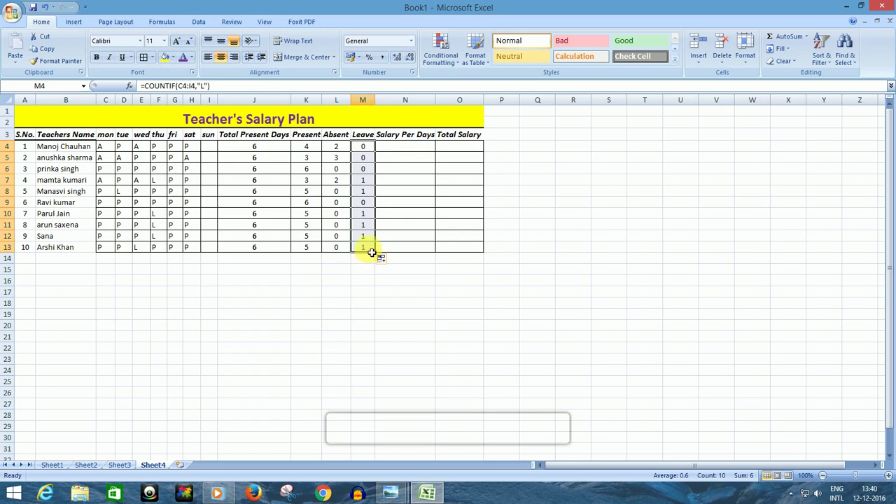
click(371, 249)
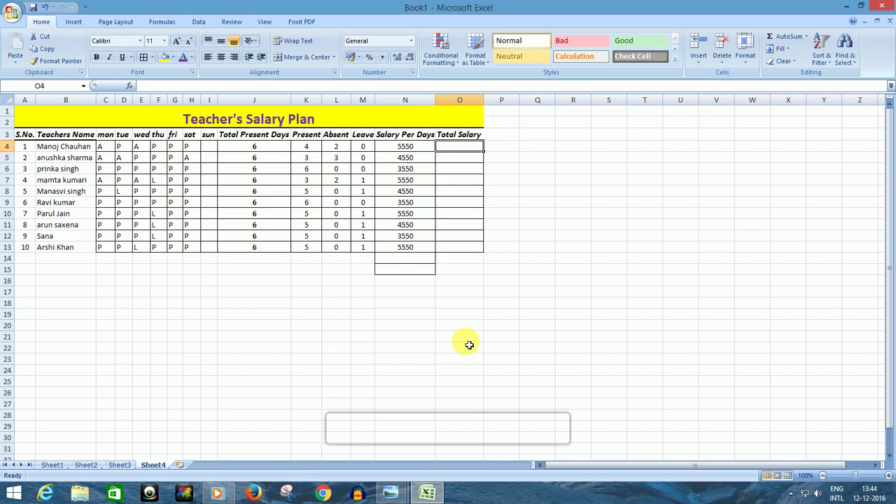
Enter the formula =K4*N4 in cell O4 to calculate the first teacher's Total Salary from present days and daily salary
text(=)
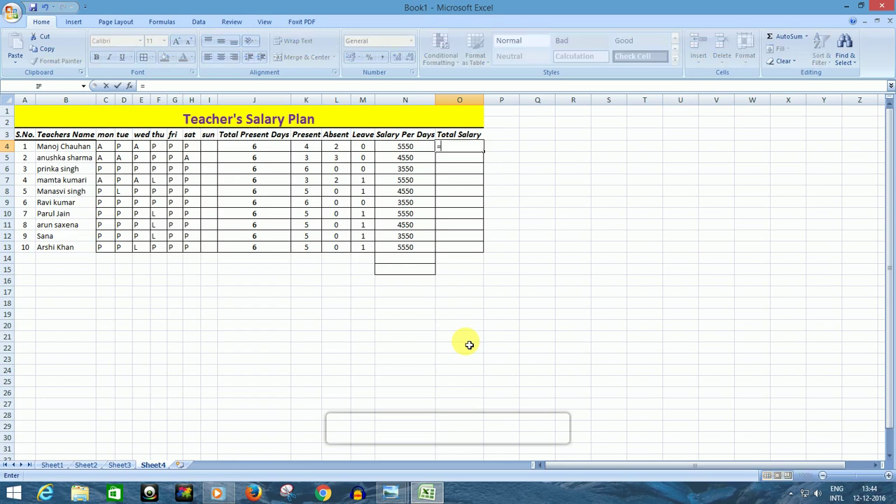
click(318, 150)
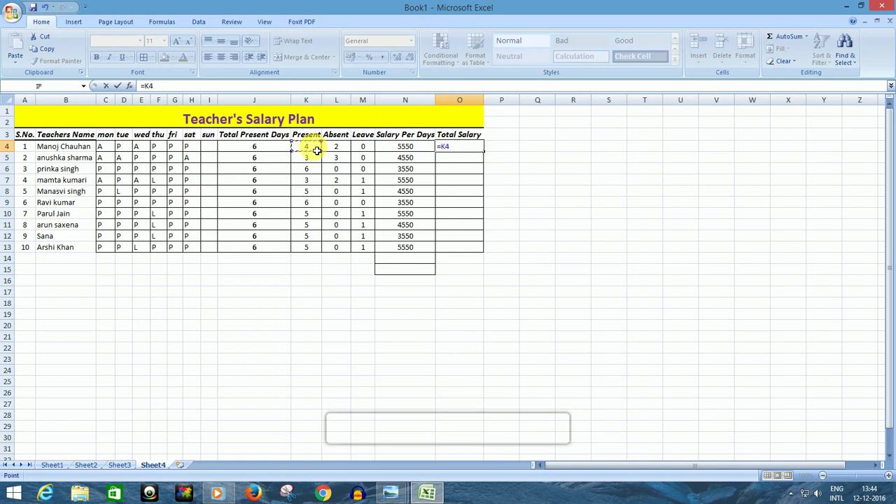
text(*)
click(413, 149)
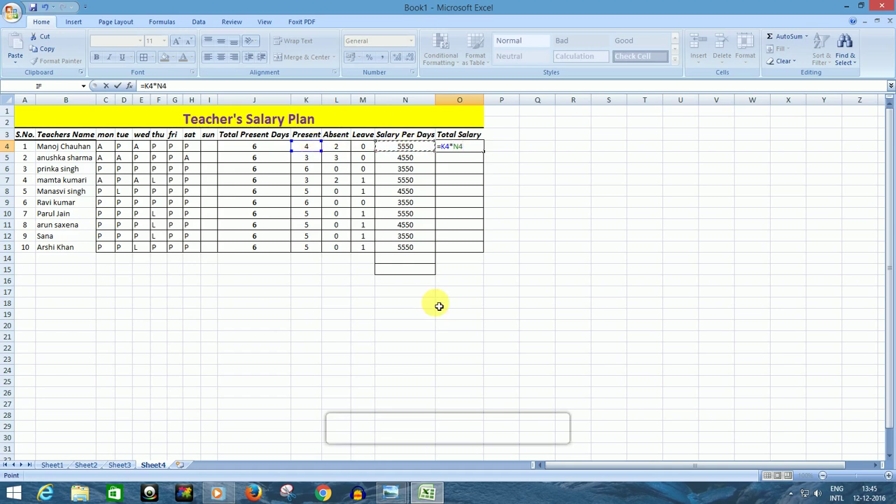
key(Return)
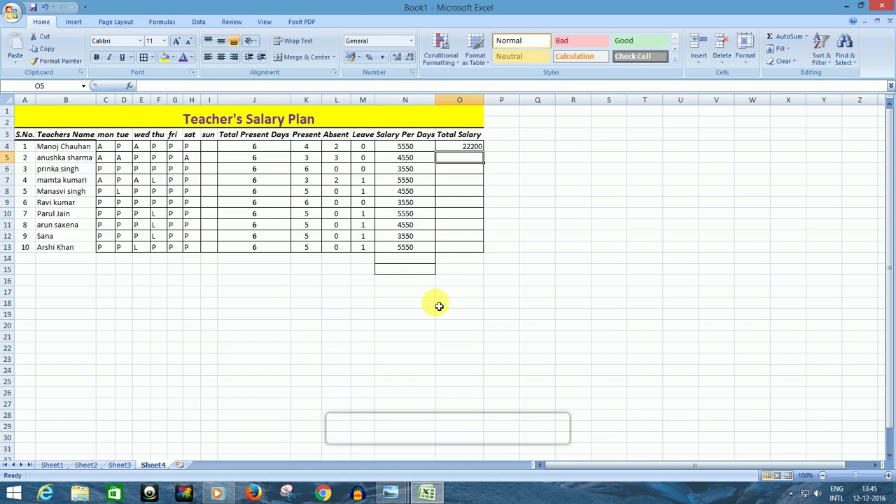
Center the Total Salary in O4 and fill its formula down through O13
click(473, 149)
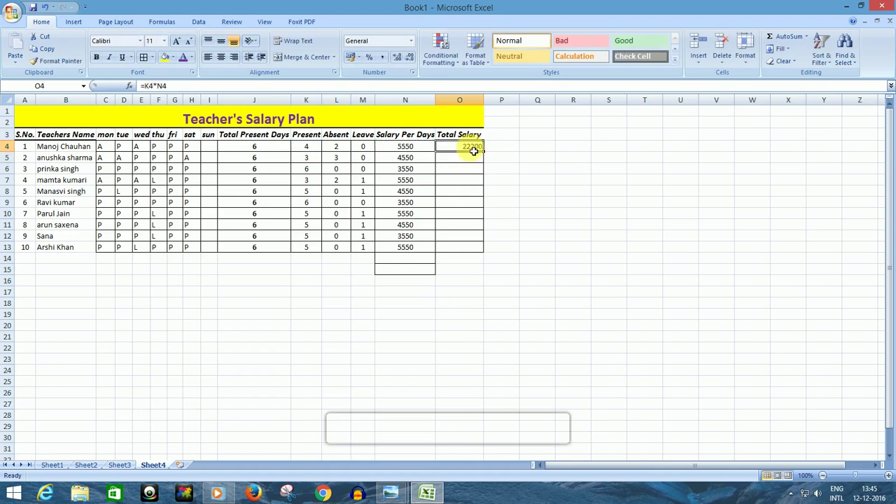
click(221, 56)
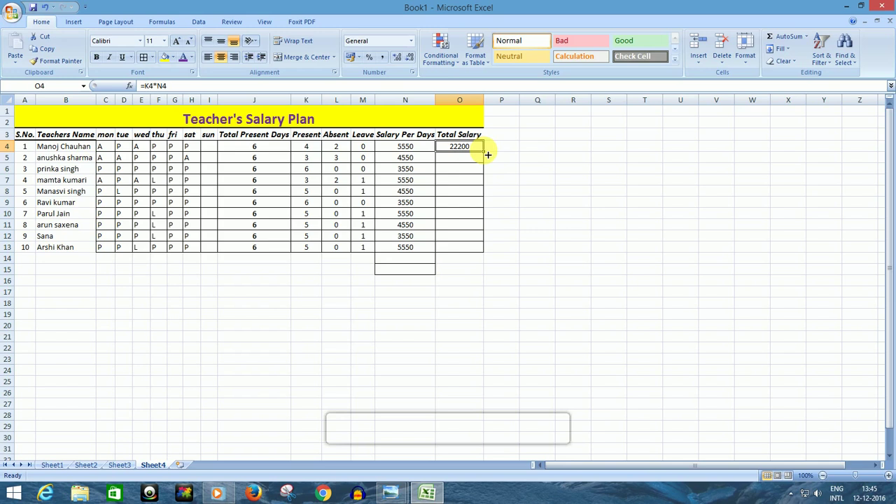
drag(488, 154, 490, 252)
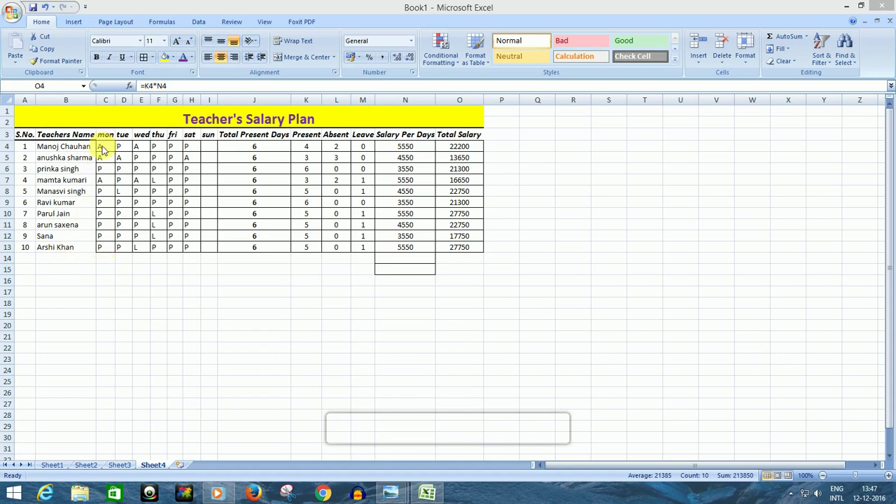
Copy the Present heading into cell B15 as a row label below the teachers' names
click(106, 271)
click(109, 274)
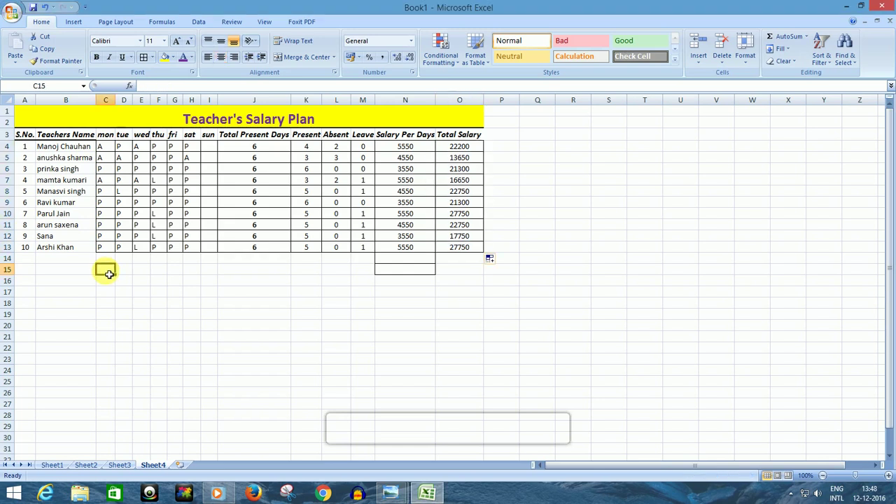
click(65, 274)
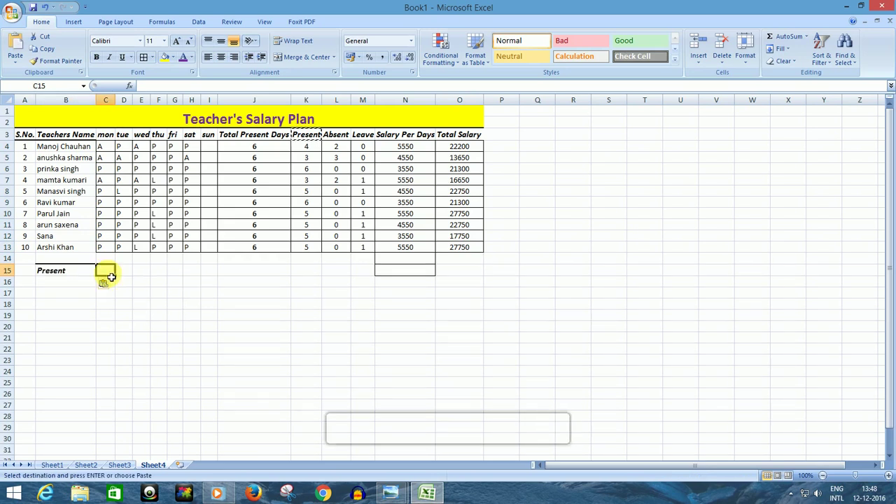
Enter the formula =COUNTIF(C4:C13,"P") in cell C15 to count the teachers present on Monday
text(=COUNT)
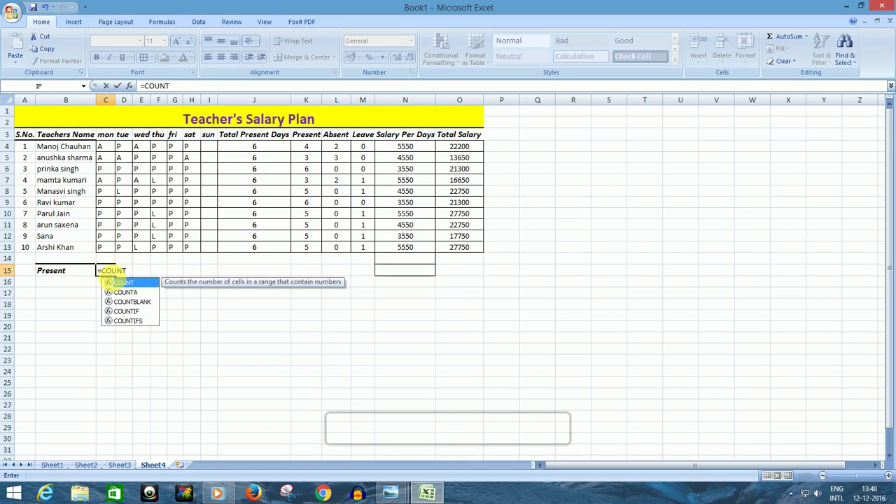
double_click(126, 311)
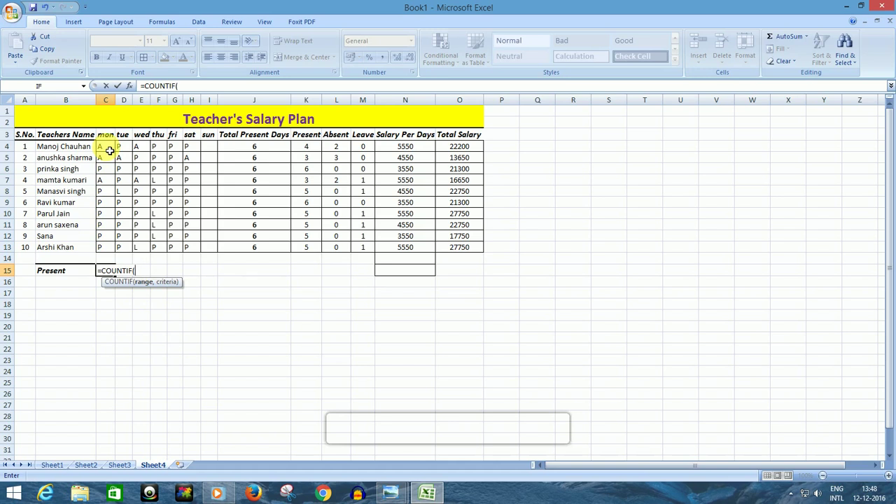
drag(109, 150, 107, 248)
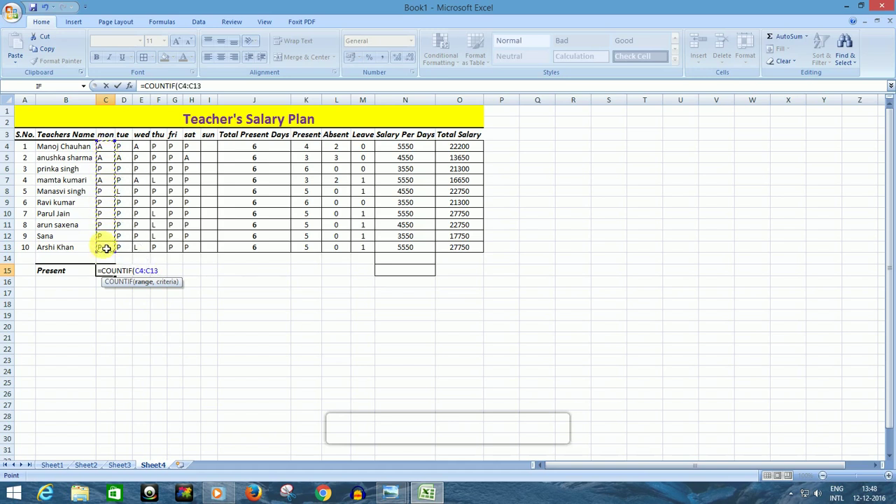
text(,)
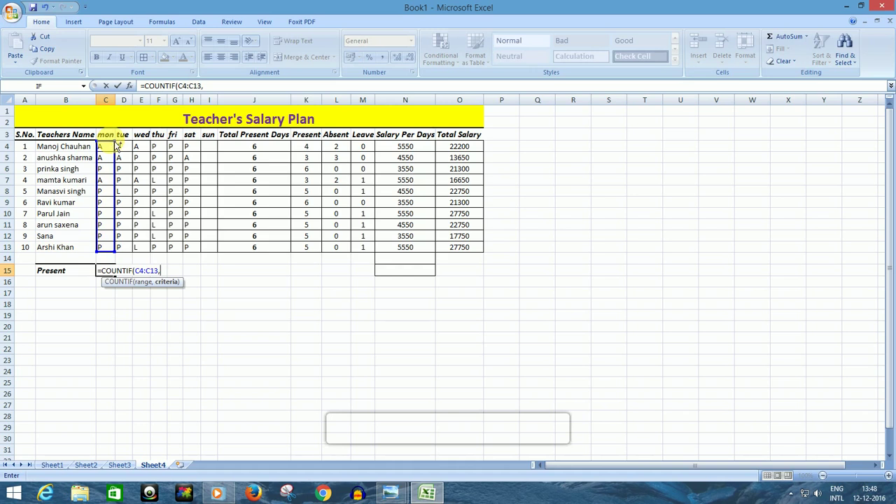
text(P)
text("")
text())
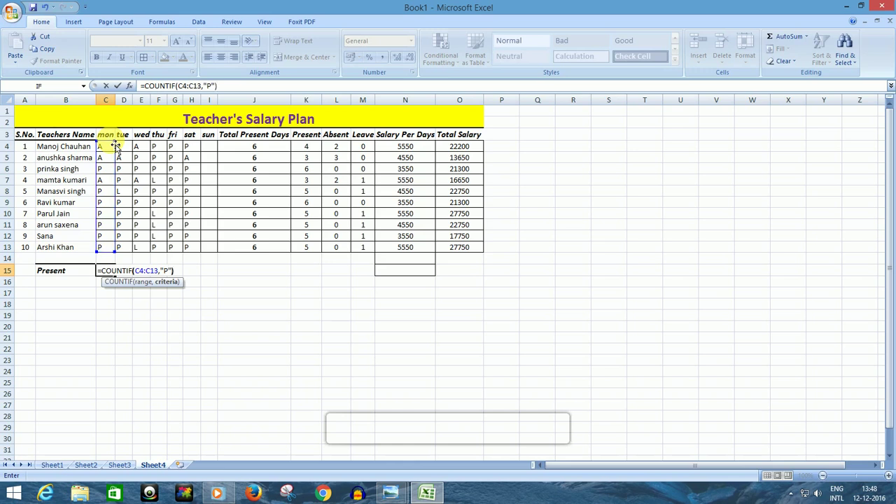
key(Return)
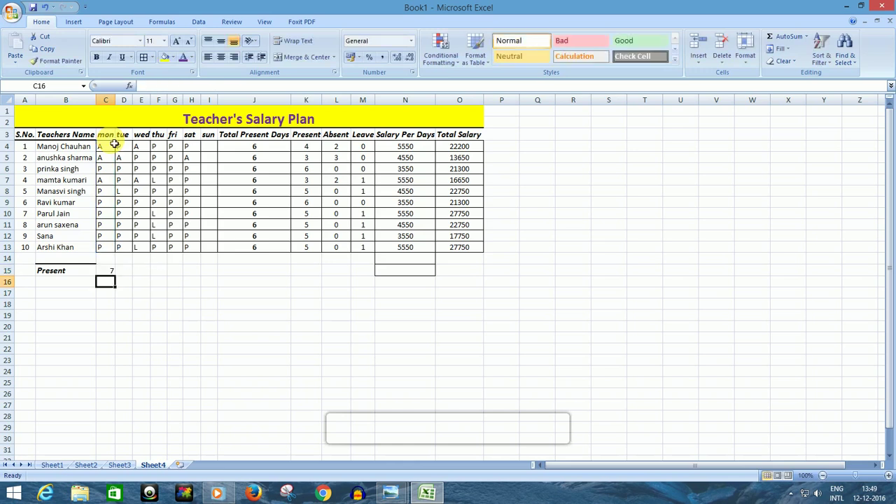
Enter the formula =COUNTIF(C4:C13,"A") in cell C16 to count the teachers absent on Monday
click(108, 272)
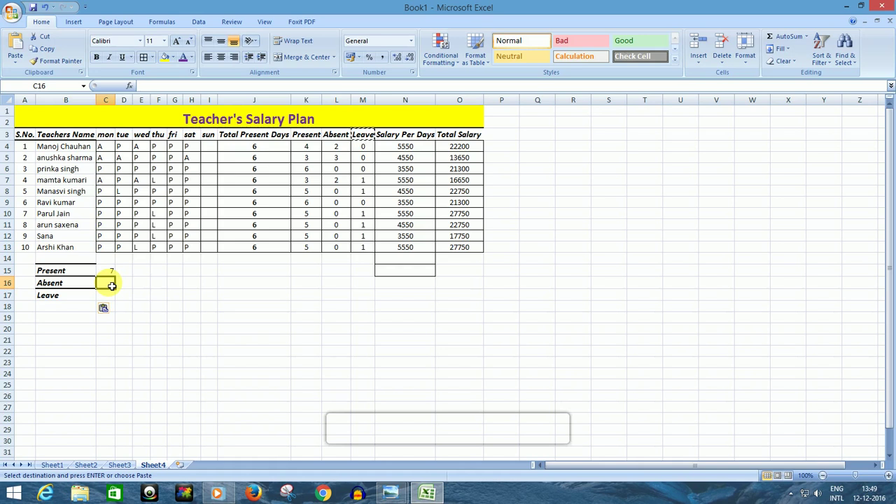
text(=C)
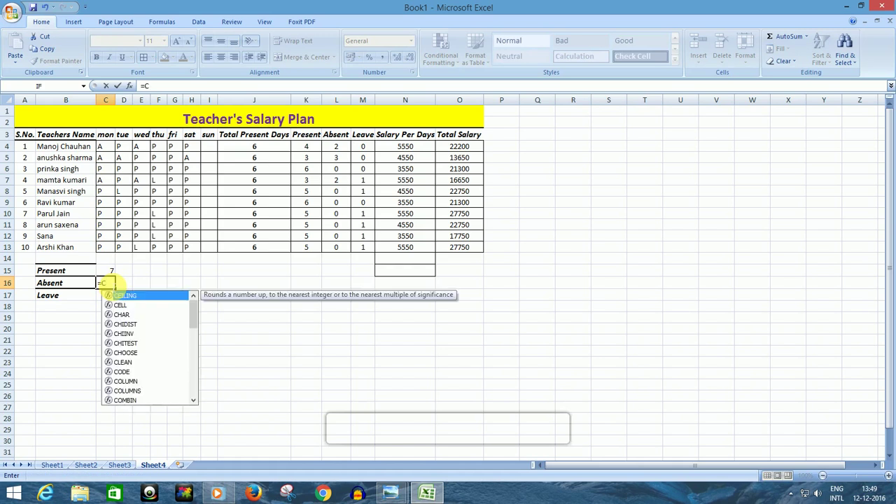
text(OUNT)
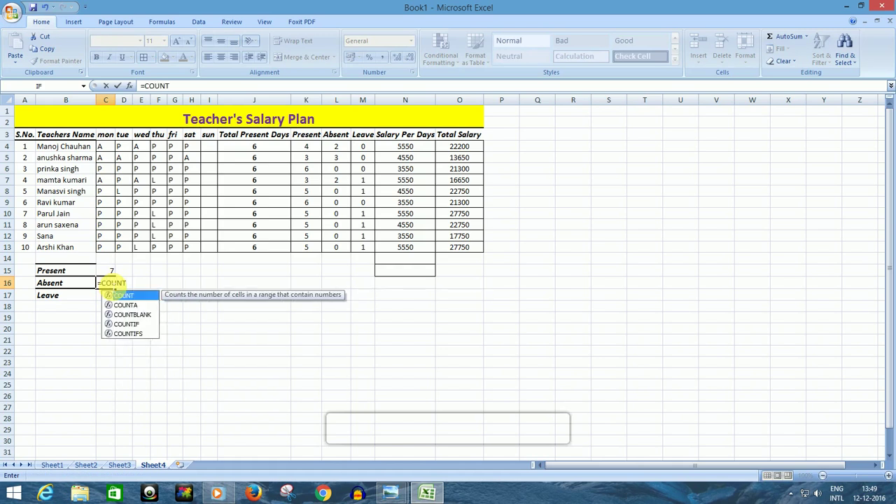
double_click(127, 325)
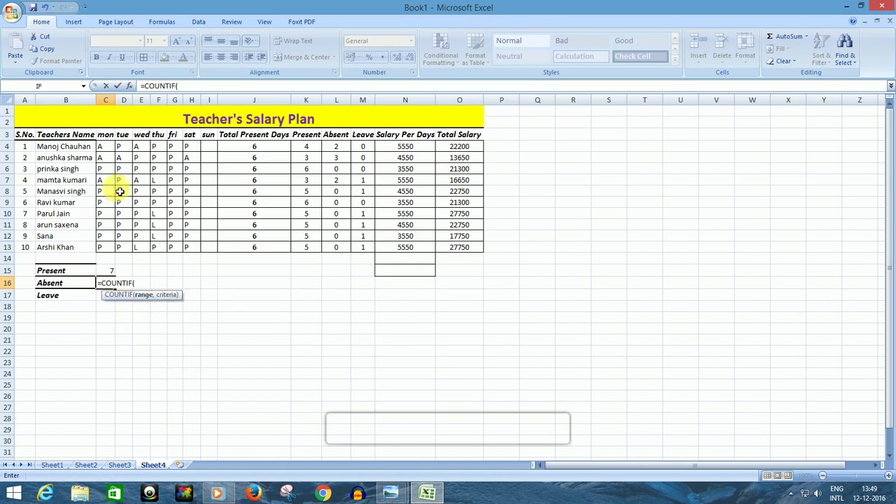
drag(110, 146, 105, 248)
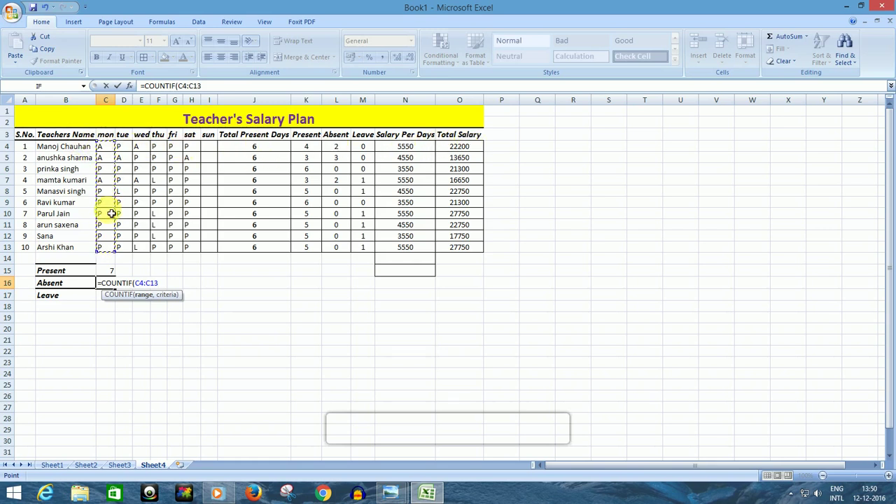
text(,)
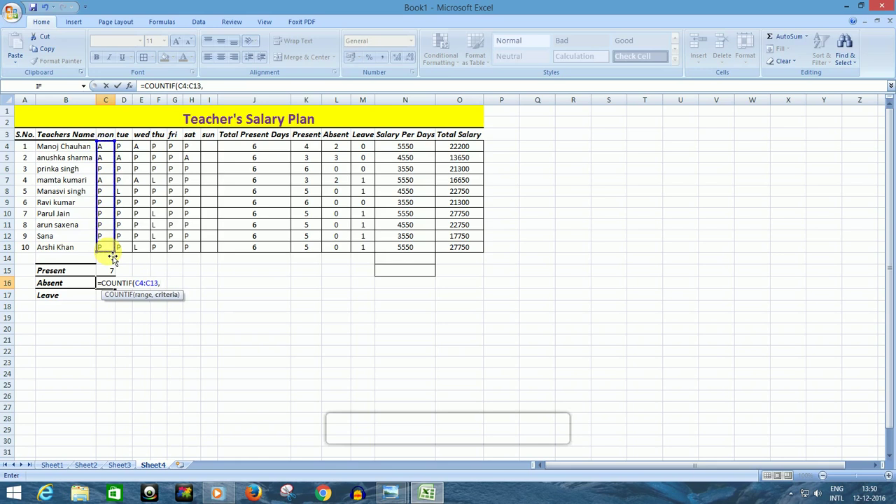
text("A")
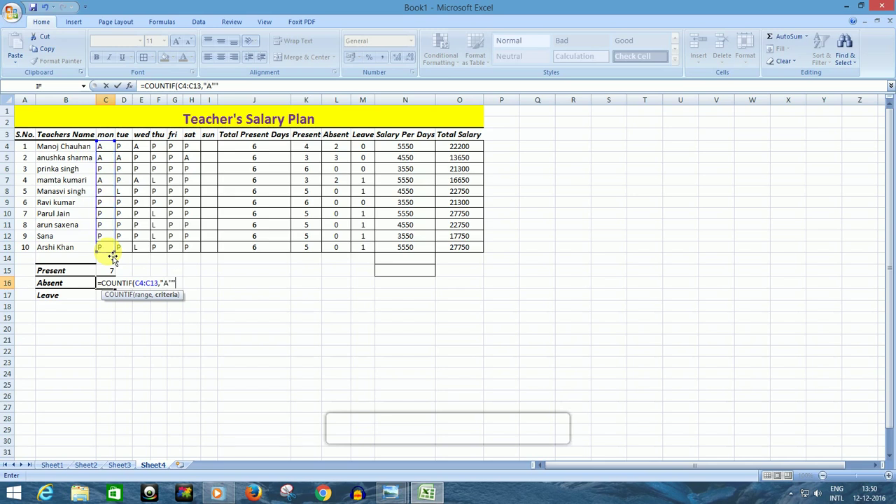
text())
key(Return)
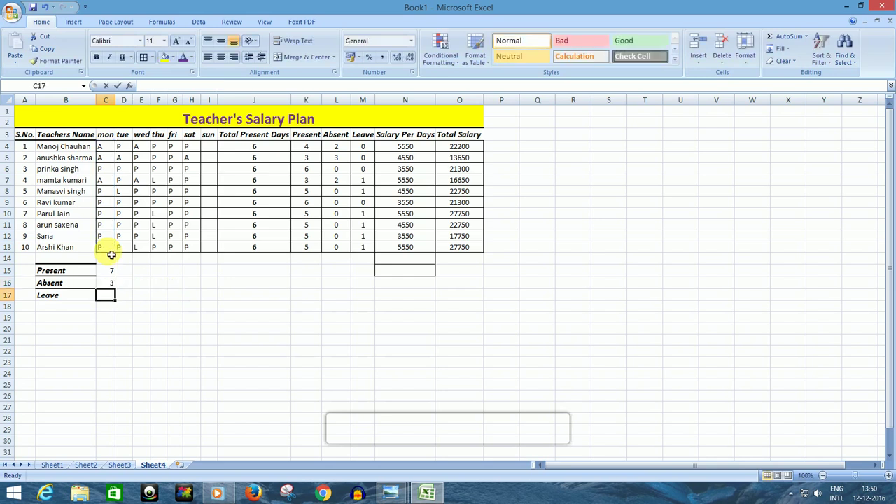
Enter the formula =COUNTIF(C4:C13,"L") in cell C17 to count the teachers on leave on Monday
text(=COUNT)
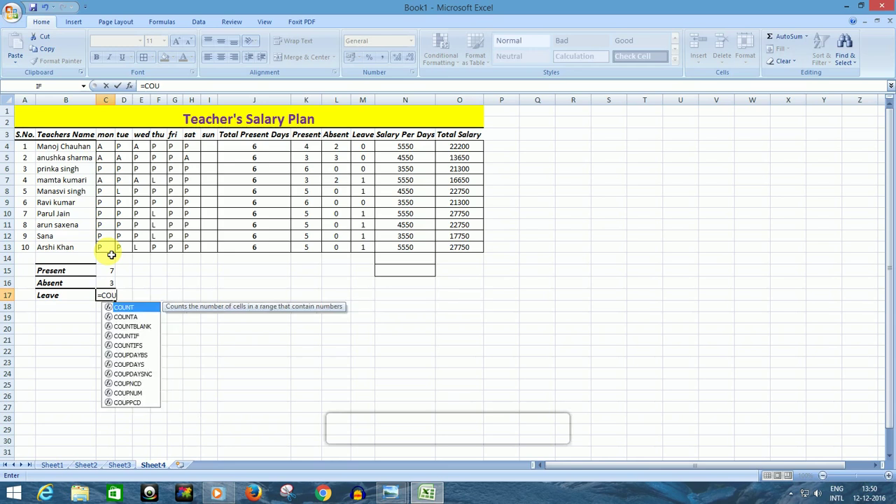
double_click(126, 335)
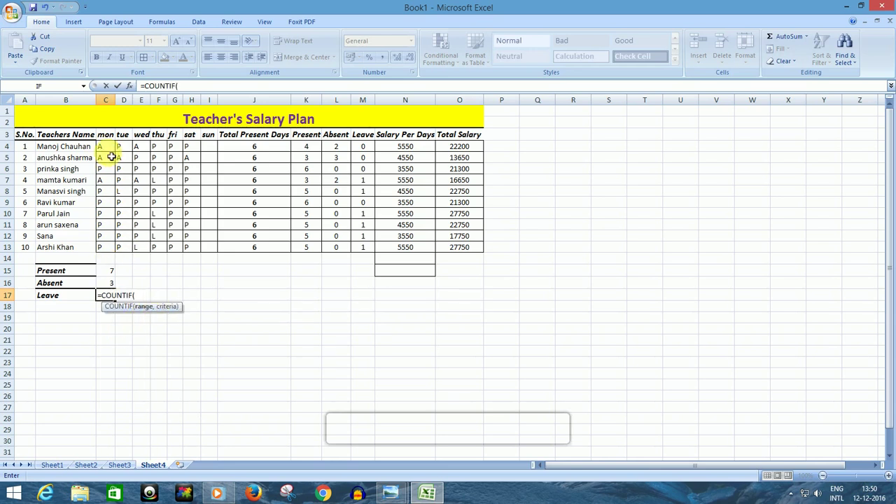
drag(110, 147, 105, 248)
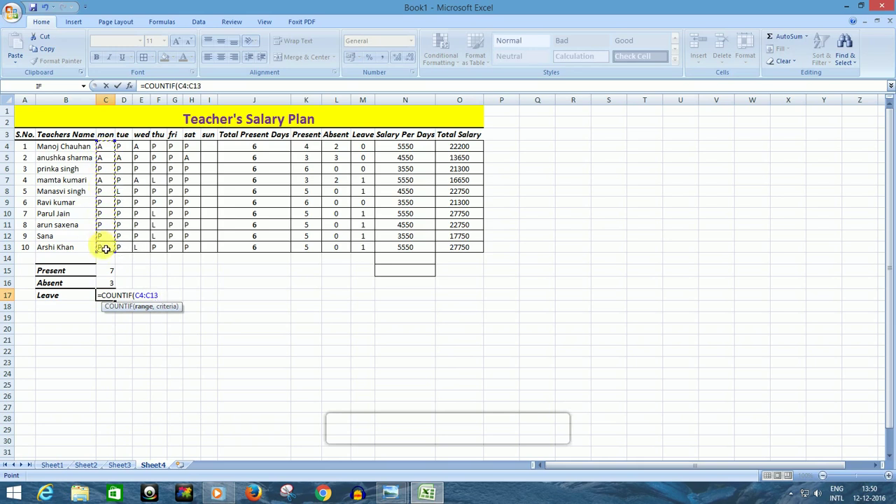
text(,)
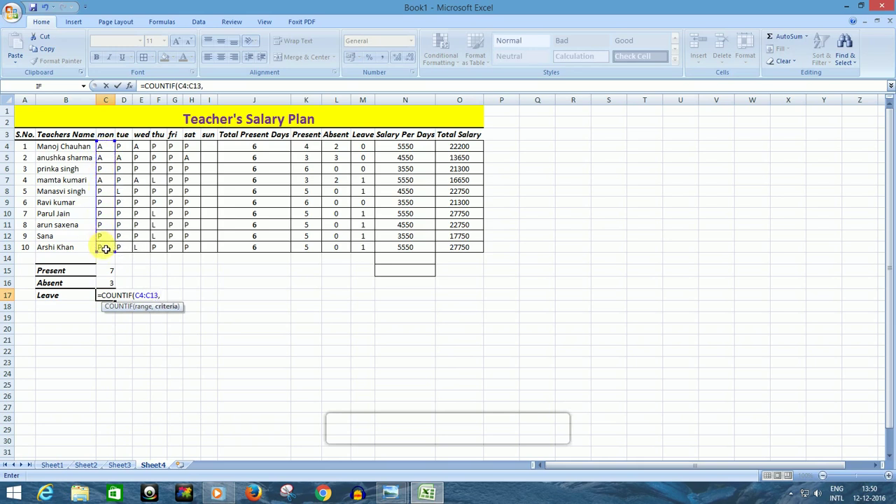
text("")
key(BackSpace)
text(L"")
key(Return)
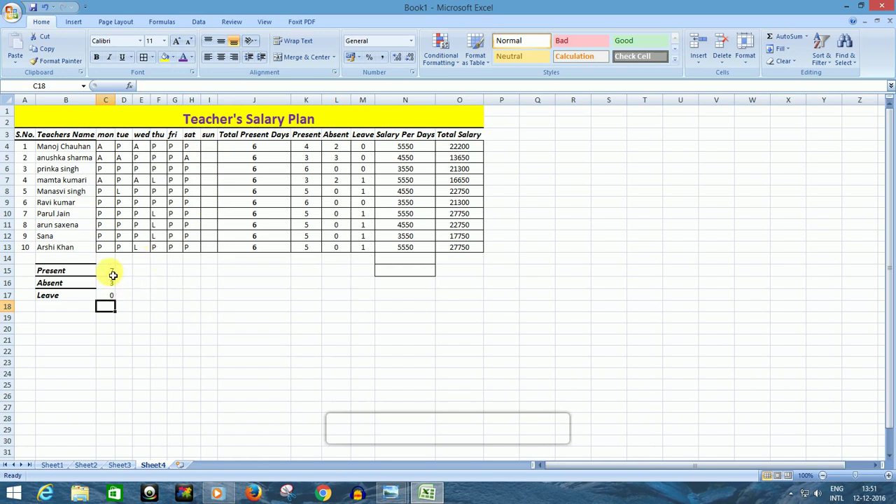
Fill the Present, Absent and Leave formulas from C15:C17 across to column I for Tuesday through Sunday
drag(110, 274, 214, 302)
click(106, 297)
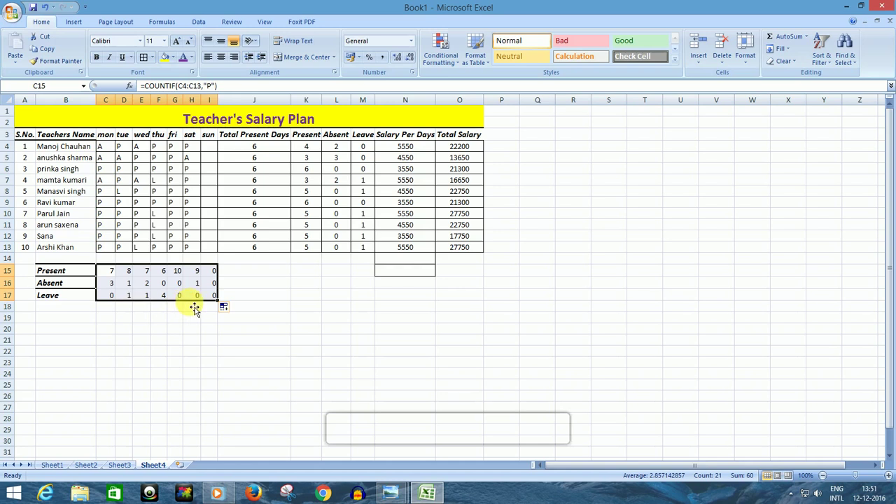
click(330, 317)
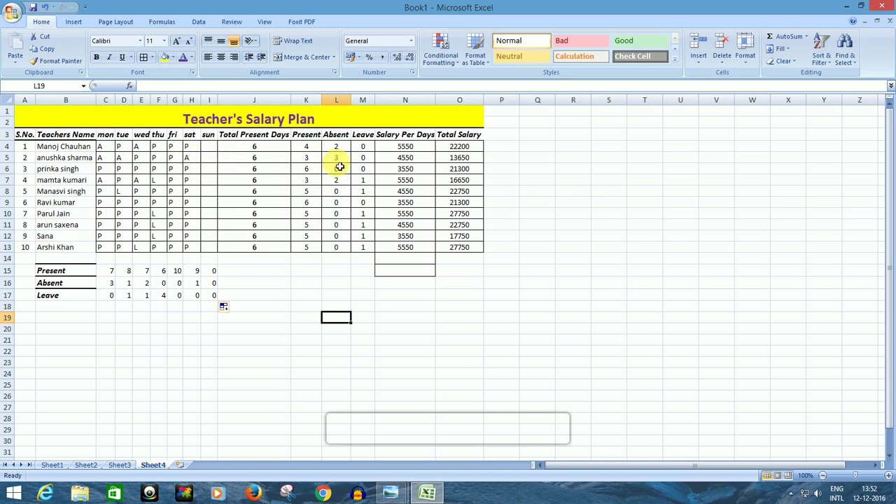
Enter P as the second teacher's Sunday attendance in I5 and check that teacher's Total Salary in O5
click(211, 161)
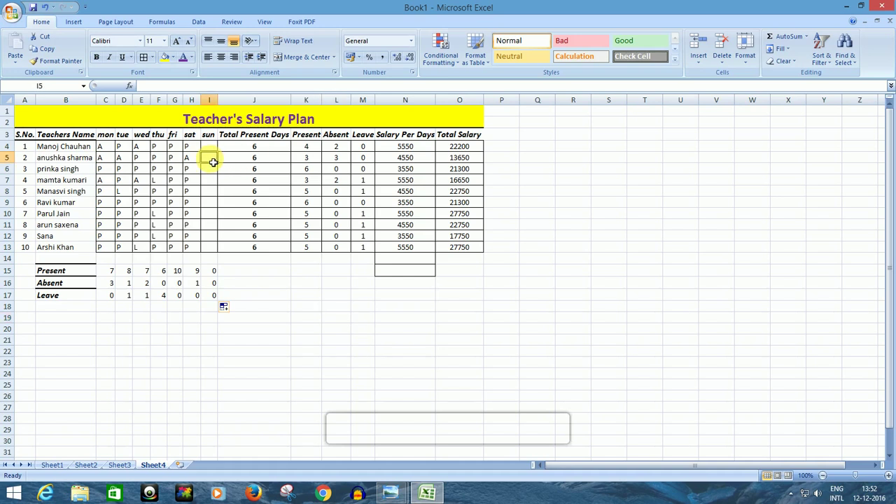
text(P)
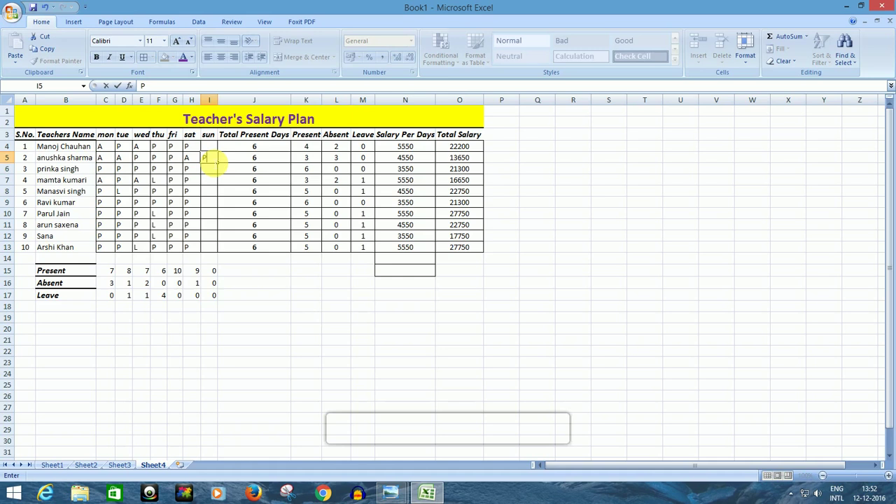
key(Return)
click(212, 162)
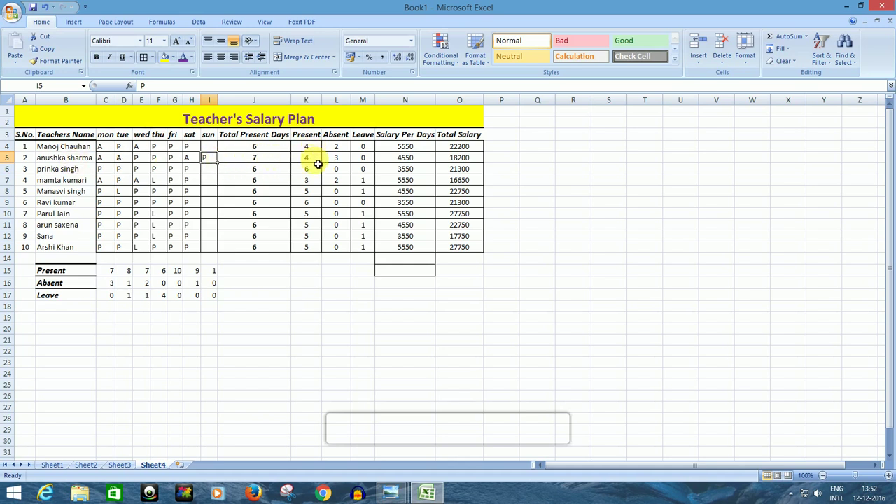
click(461, 158)
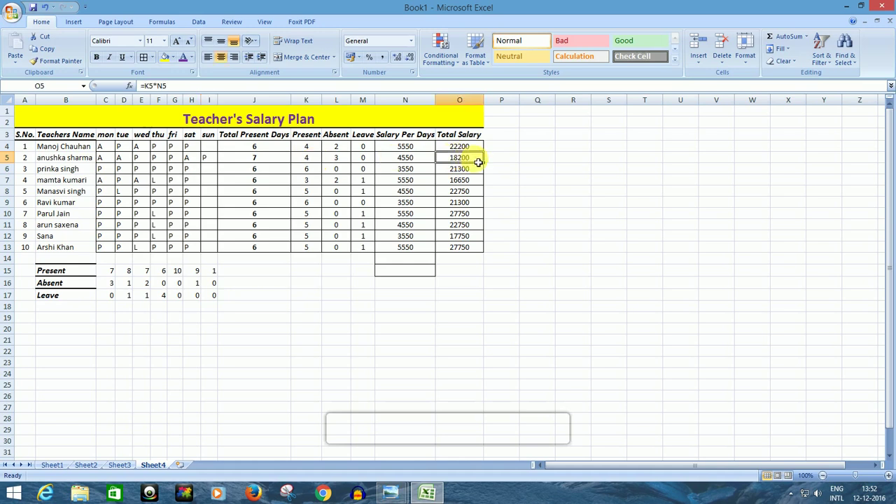